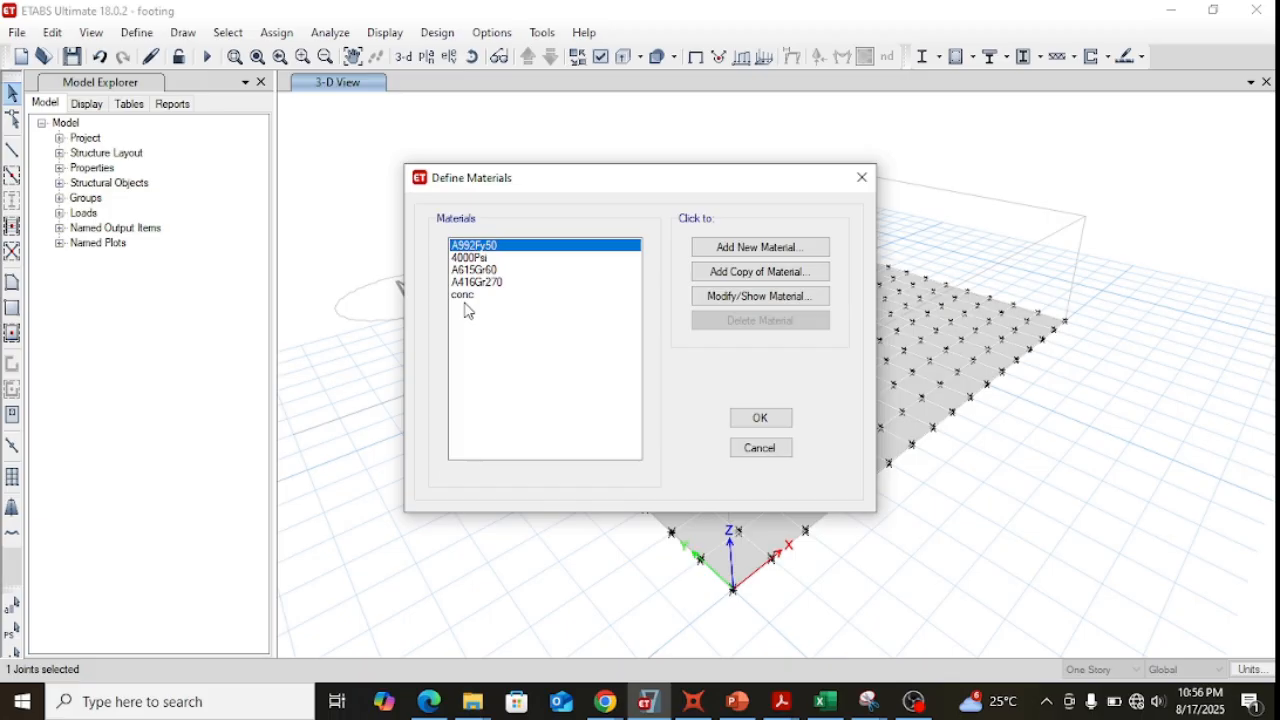
Review the property data of the conc material and leave its definition unchanged.
click(470, 297)
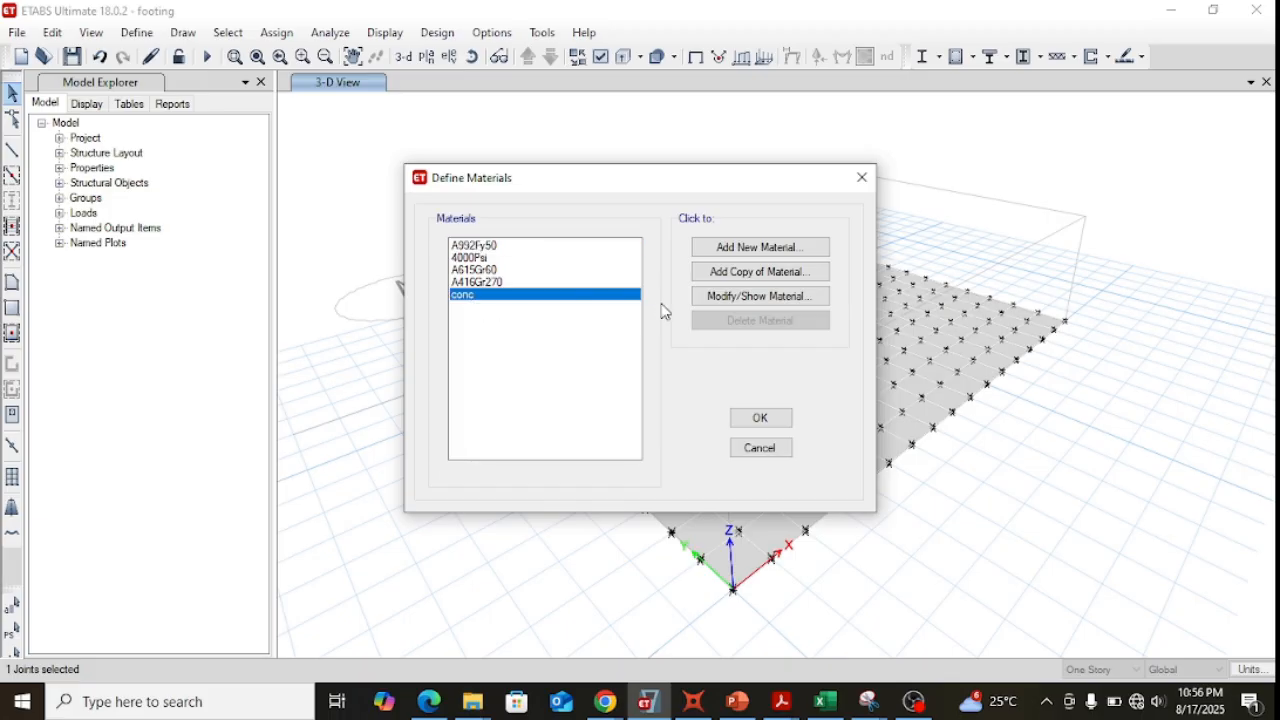
click(751, 297)
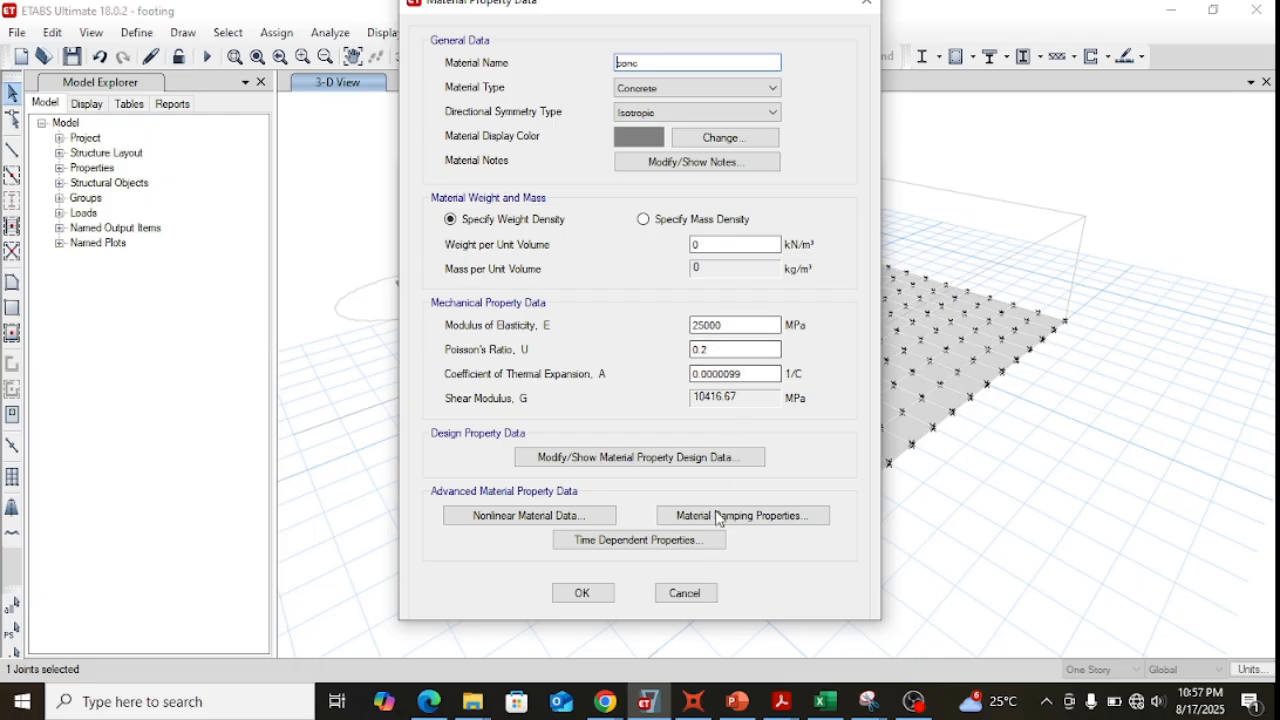
click(694, 598)
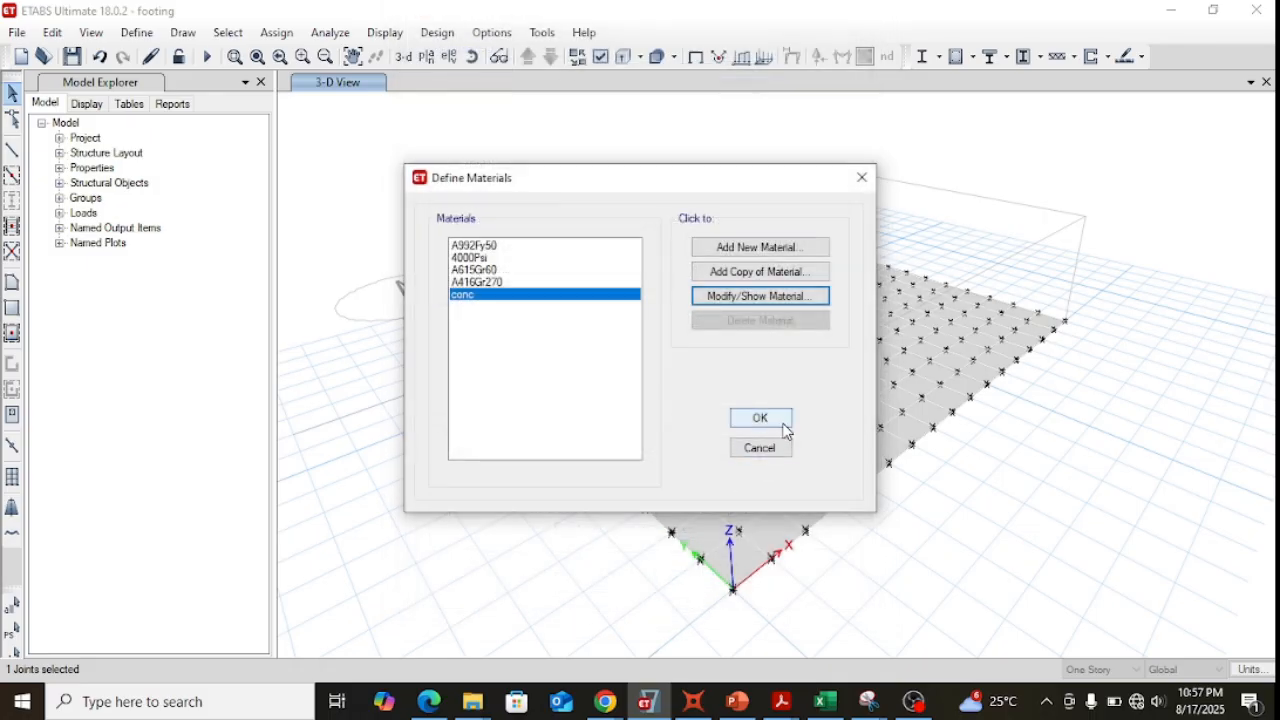
click(768, 450)
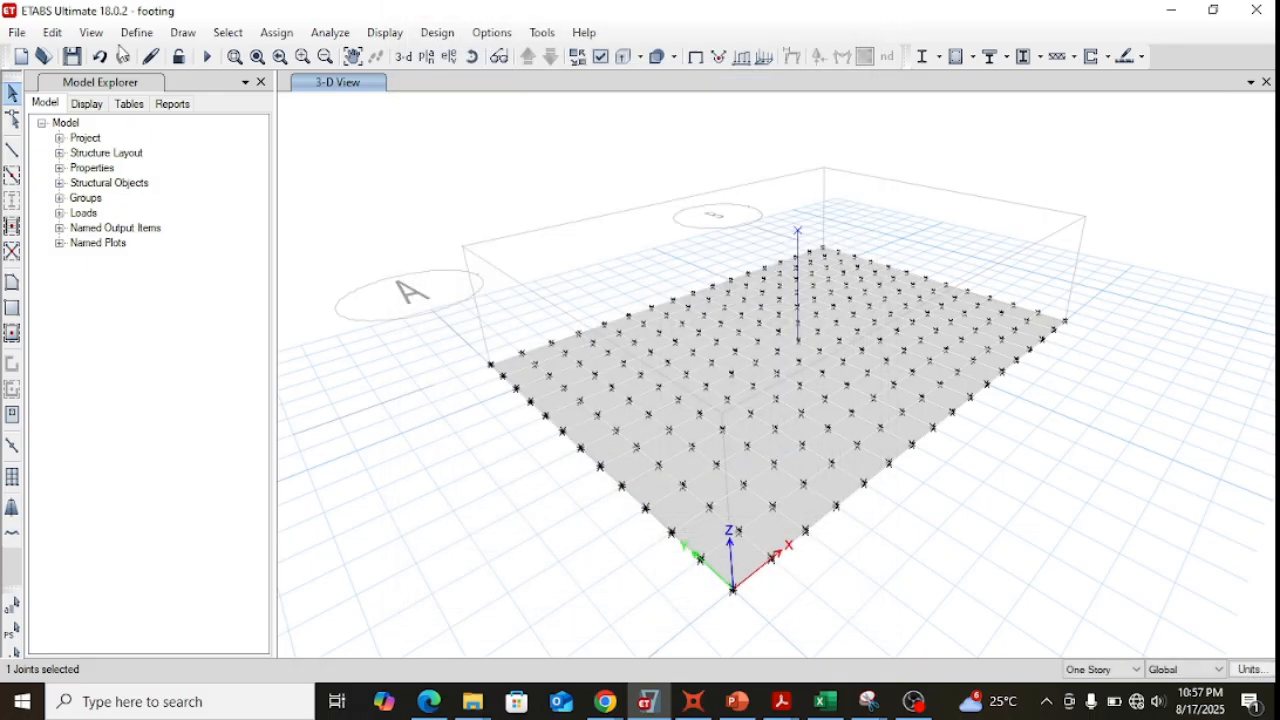
Review the frame section definition of col500x500, including its material, shape and dimensions.
click(88, 34)
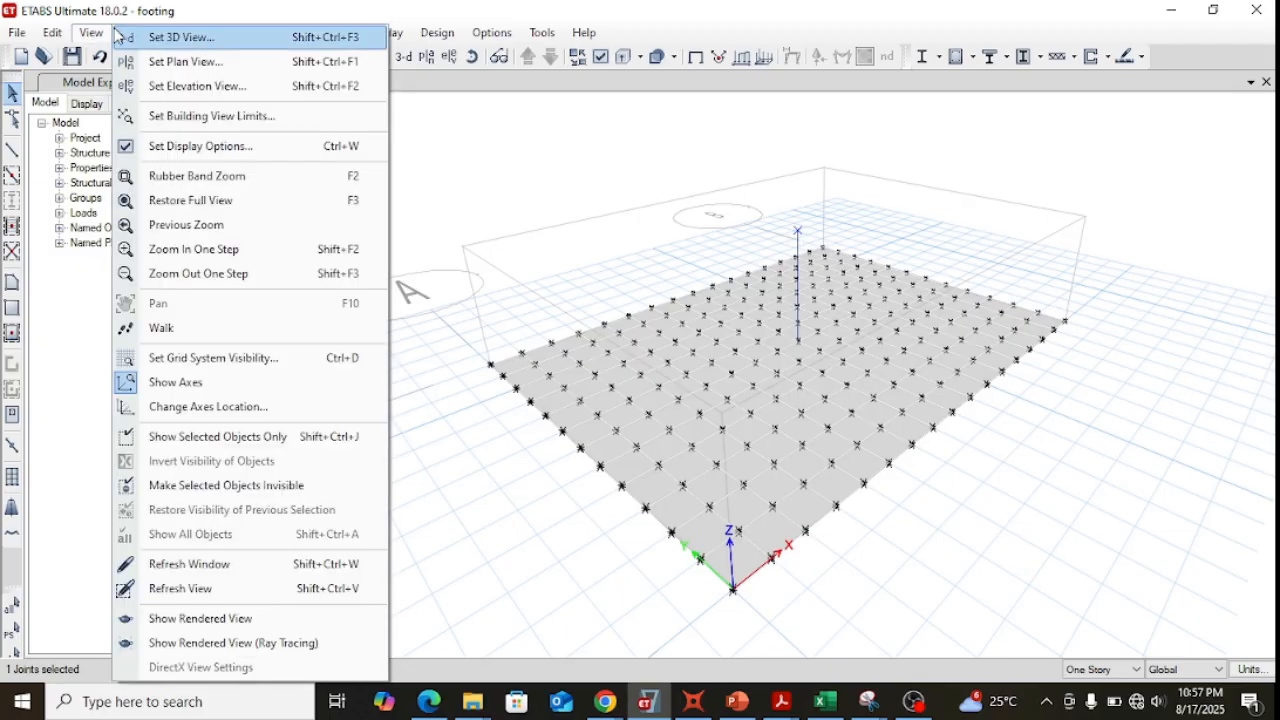
click(115, 30)
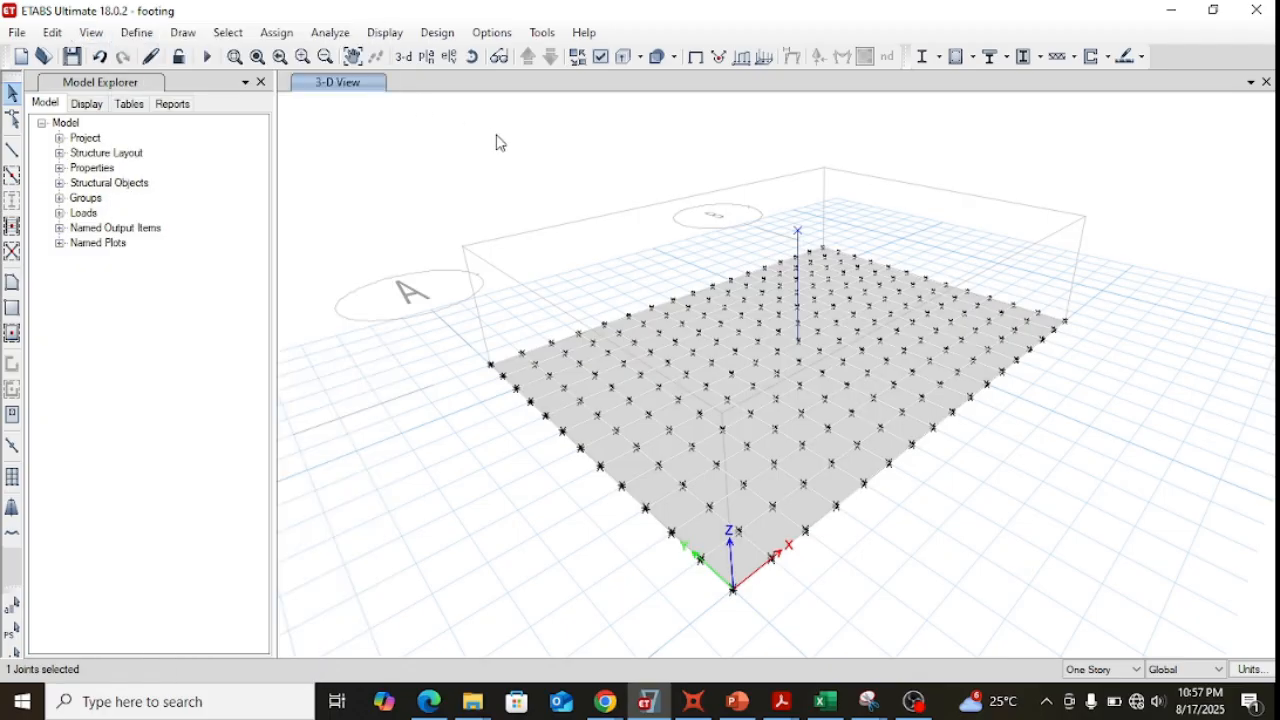
click(134, 32)
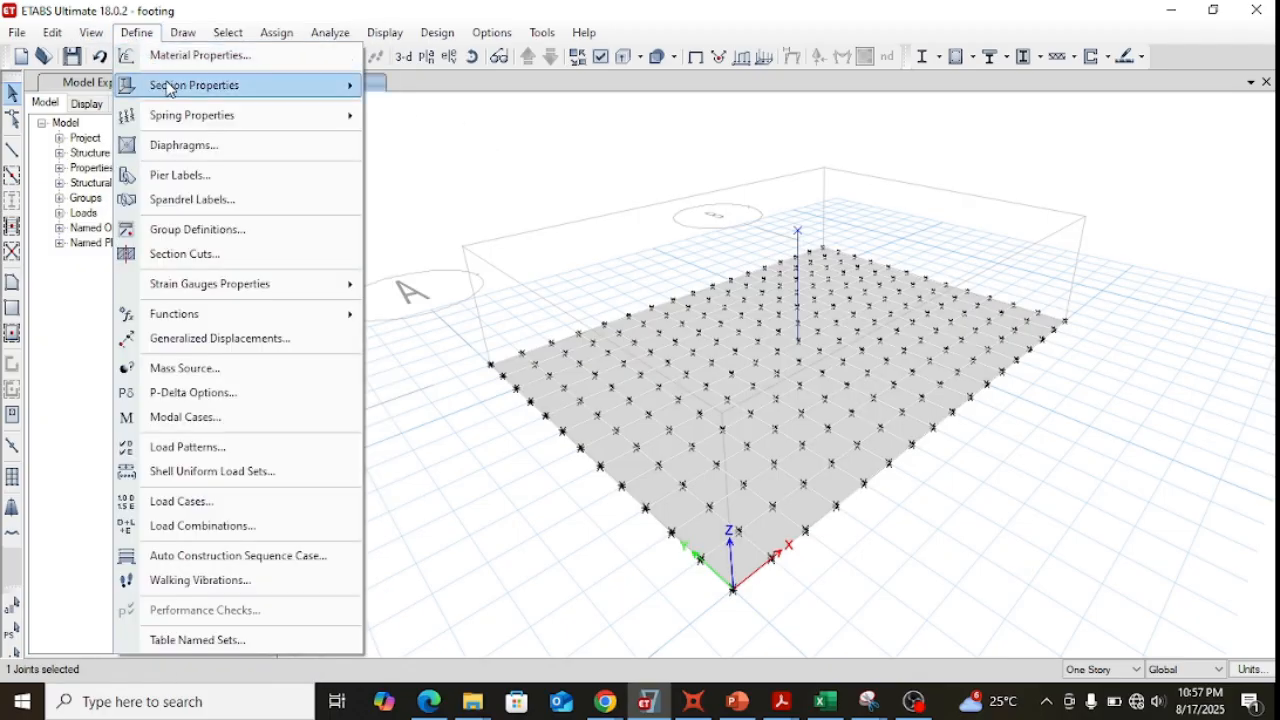
mouse_move(168, 87)
click(403, 90)
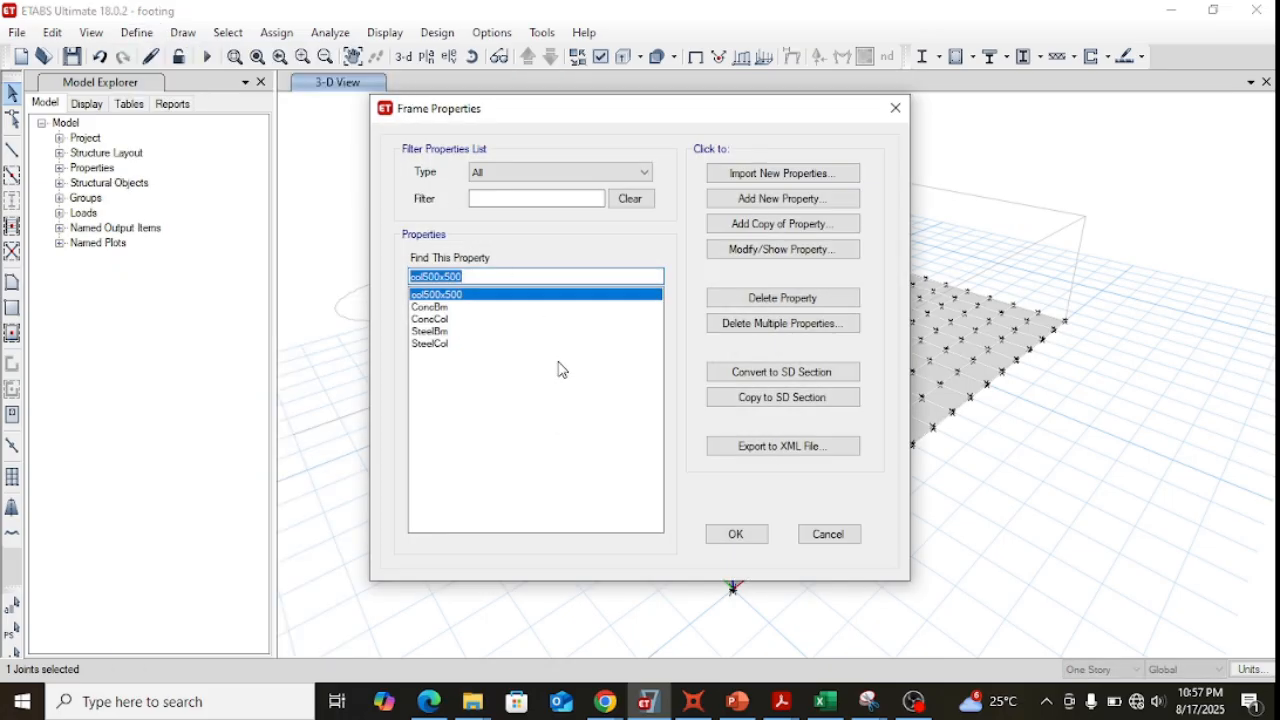
click(443, 320)
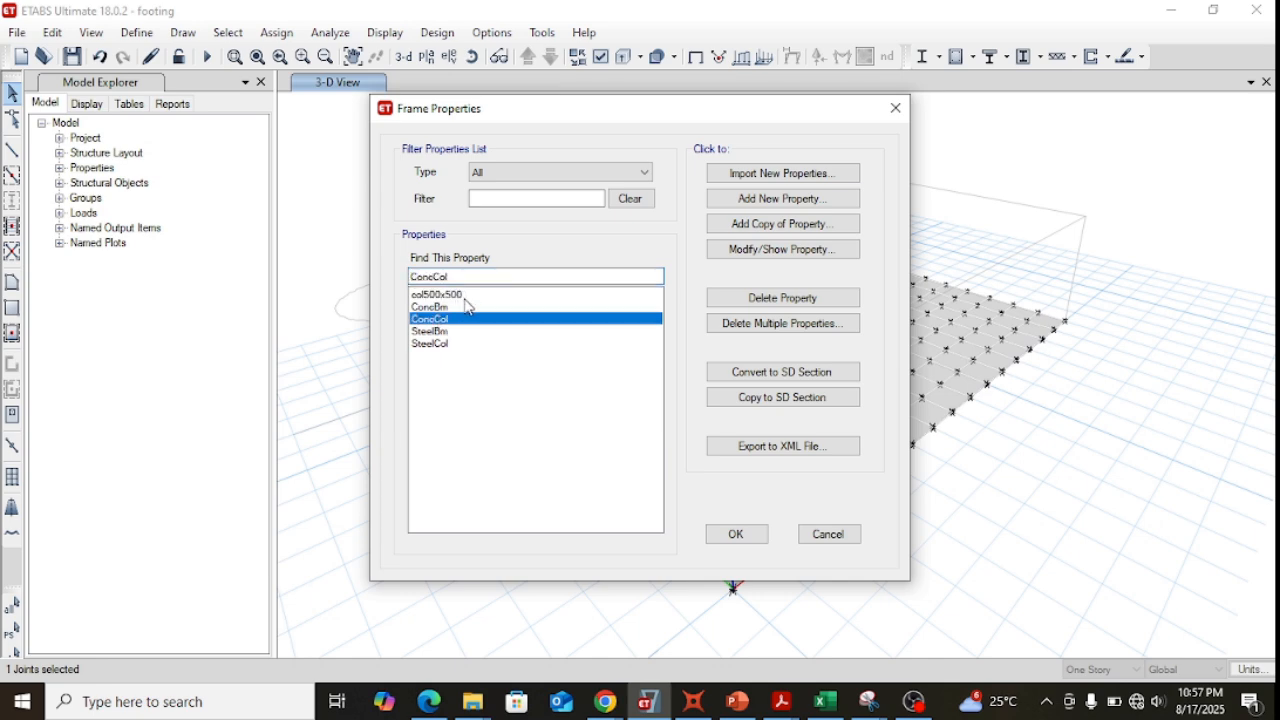
click(459, 295)
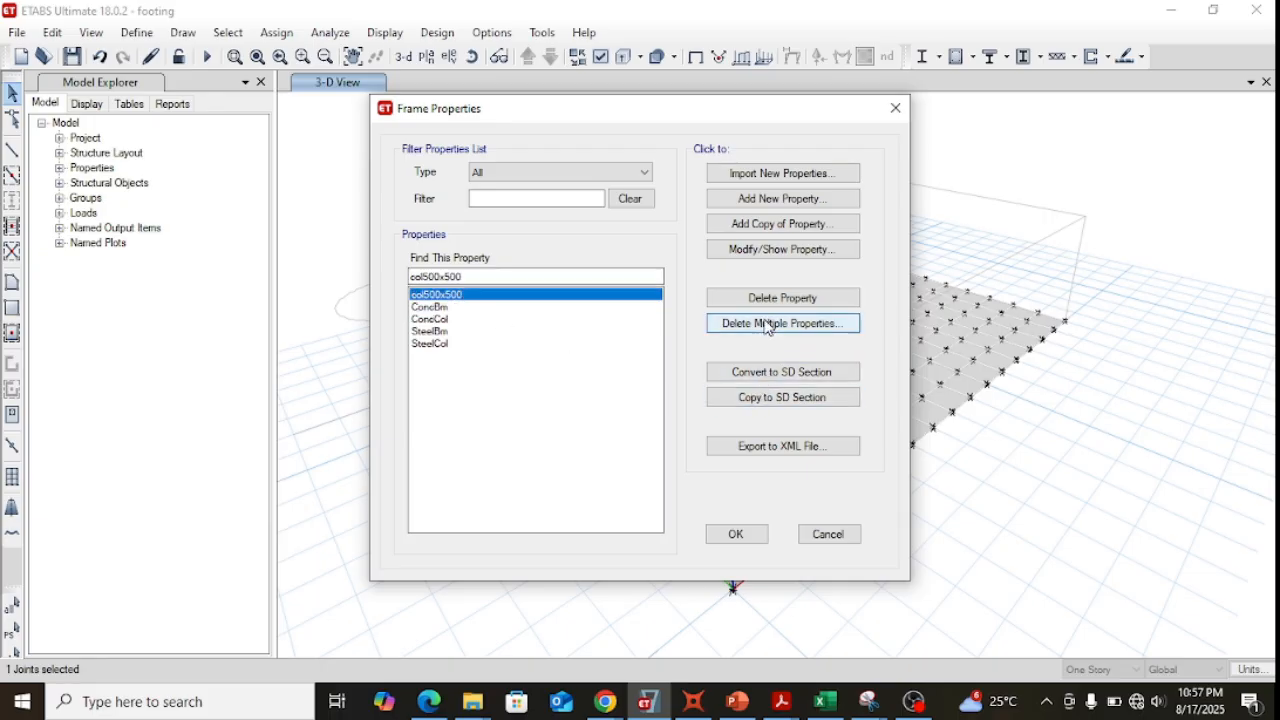
click(741, 250)
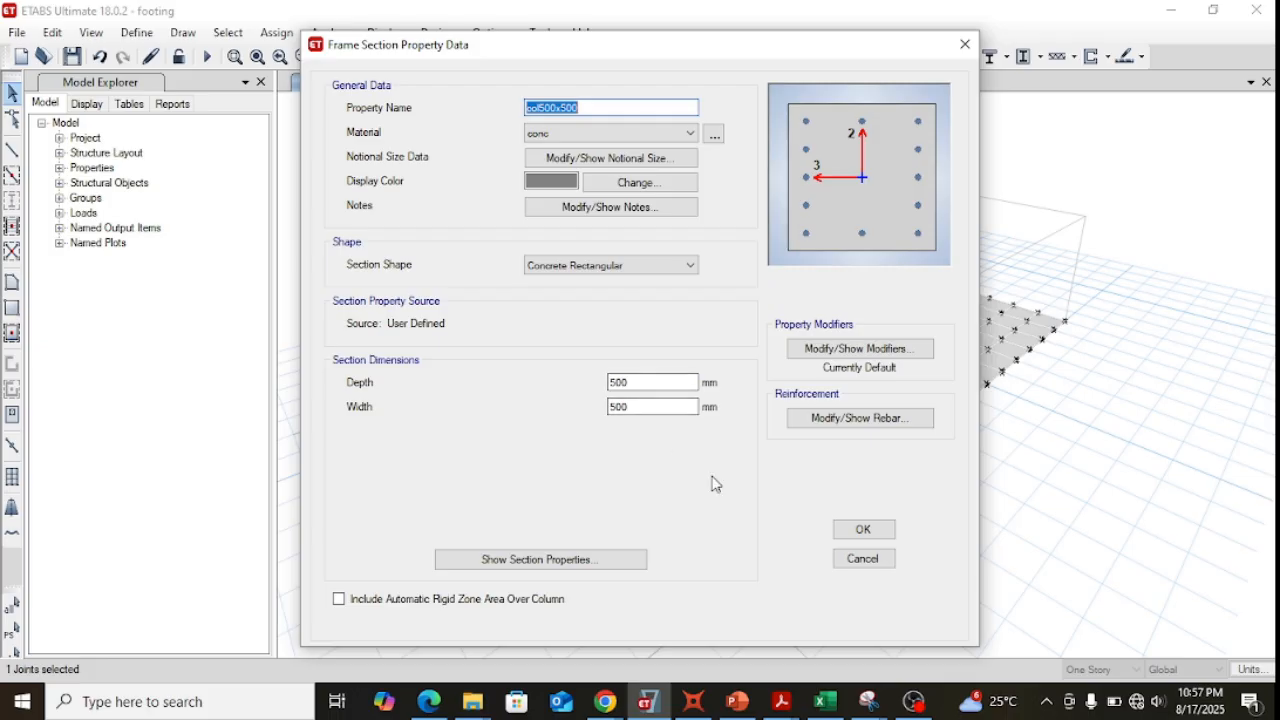
click(856, 562)
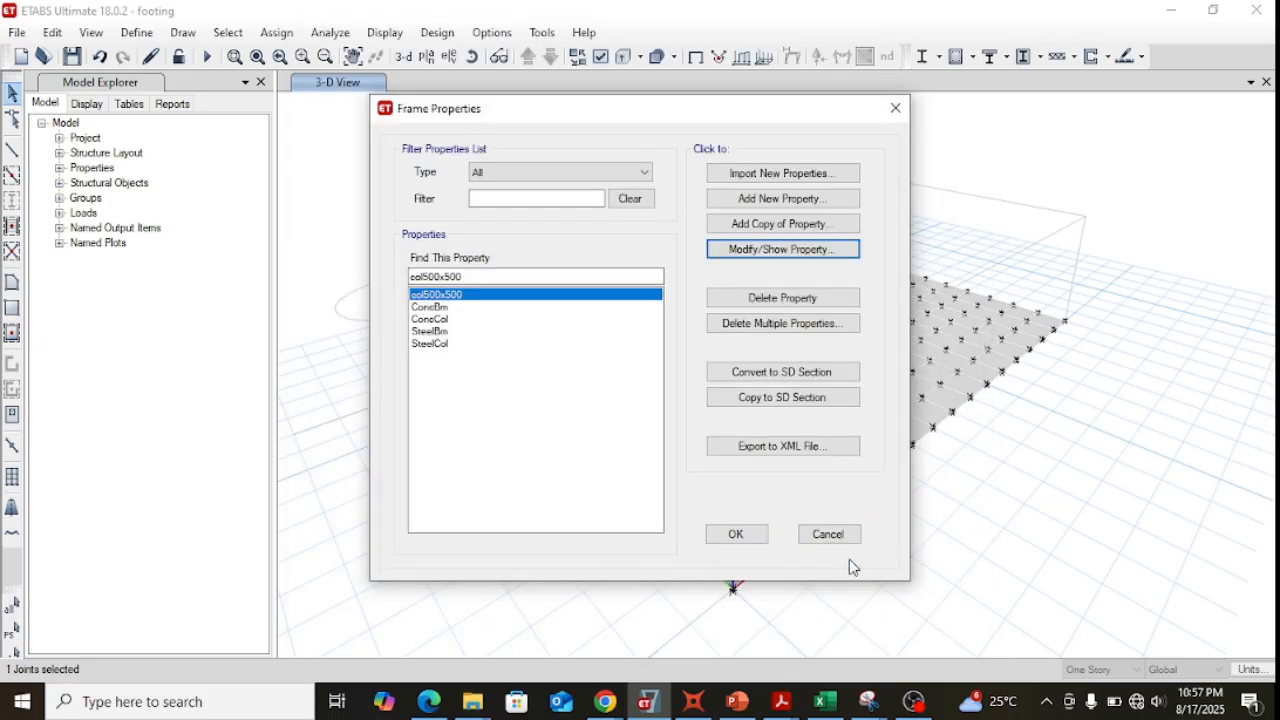
click(827, 534)
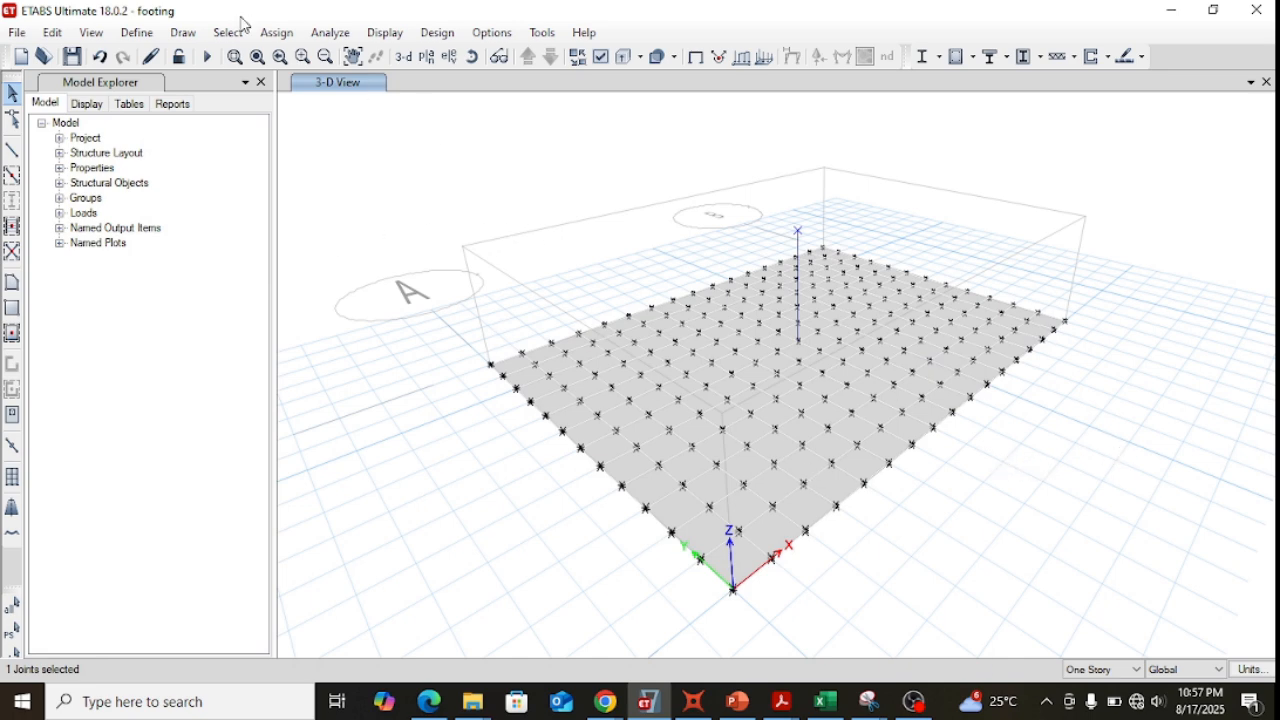
Review the footing slab section's definition, including its material, modeling type and thickness.
click(123, 40)
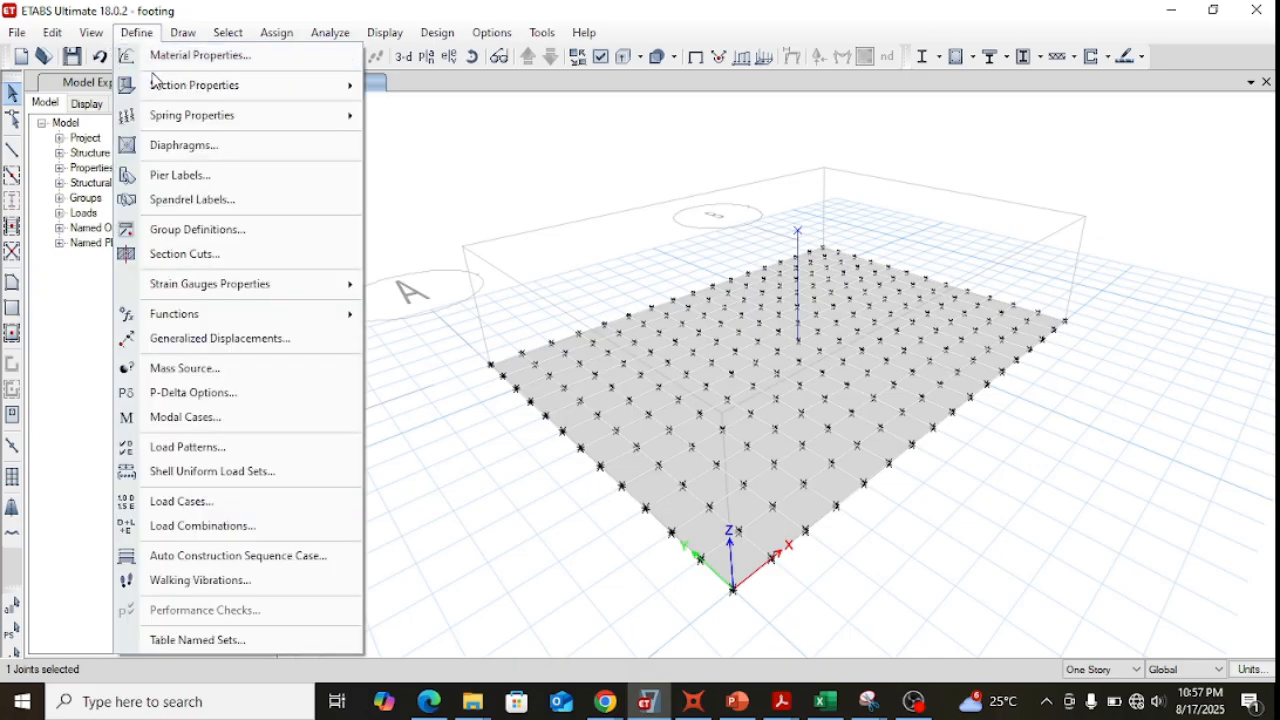
mouse_move(177, 84)
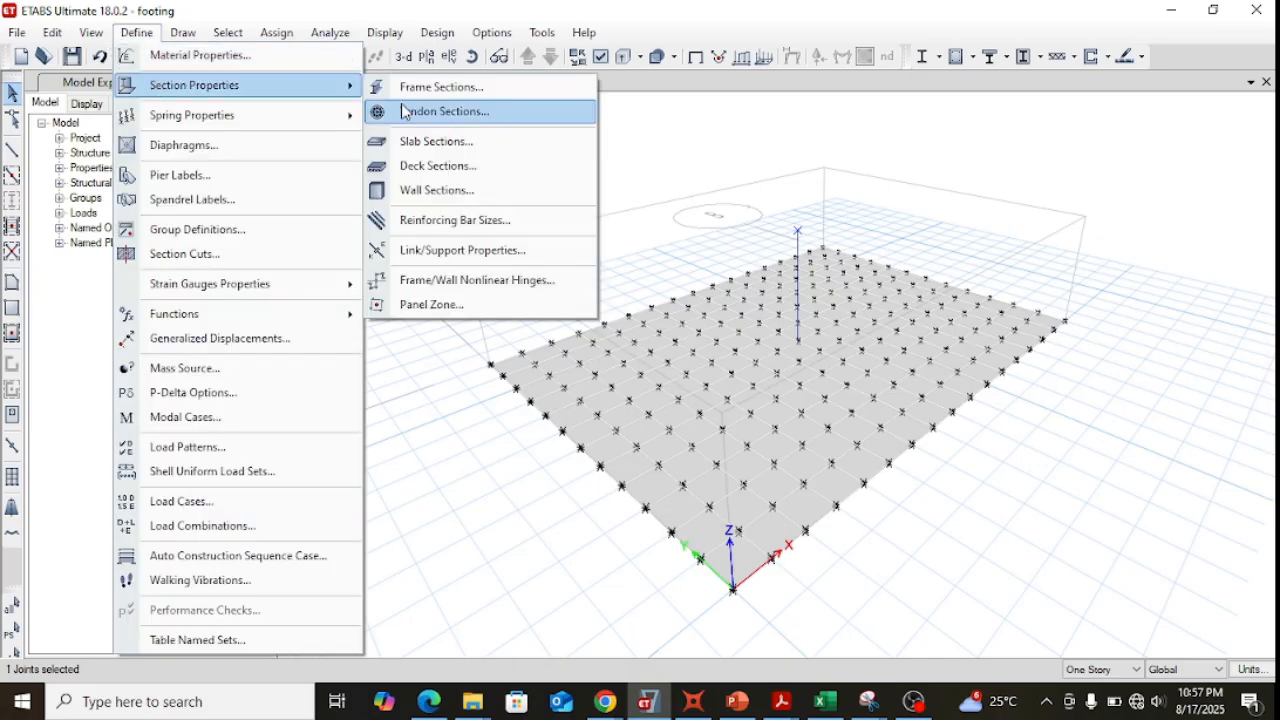
click(464, 151)
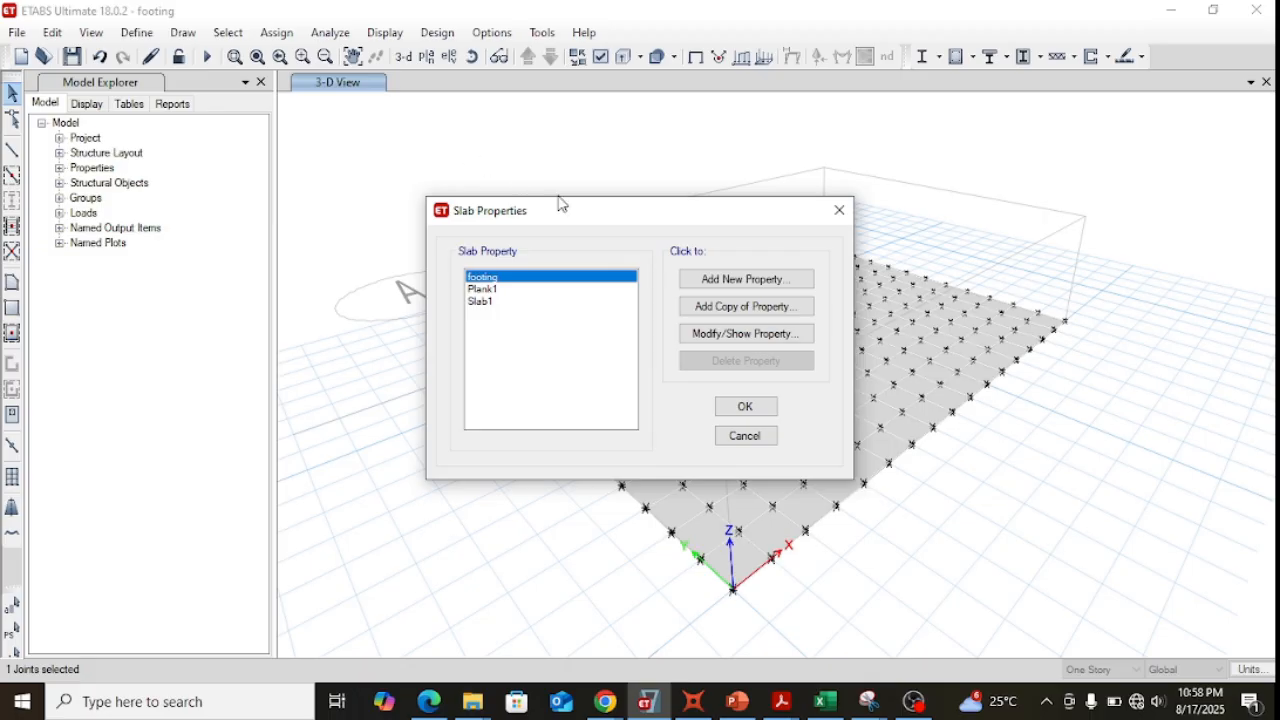
click(482, 303)
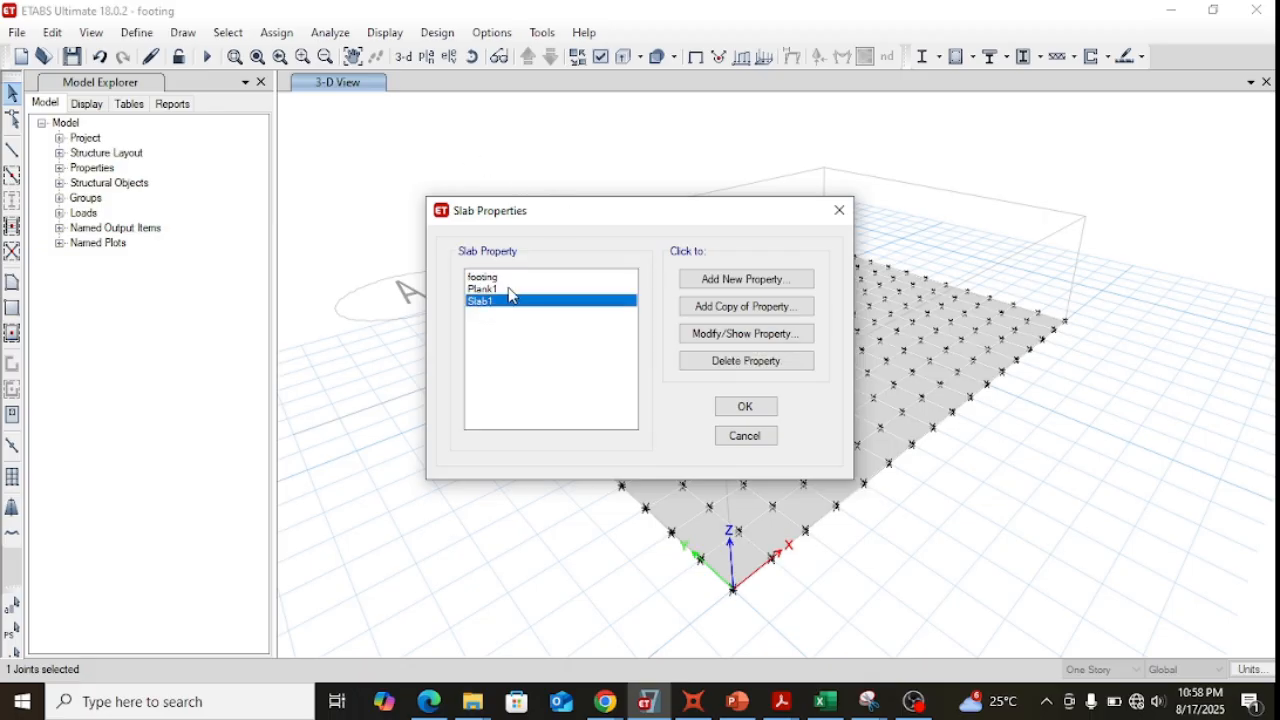
click(496, 280)
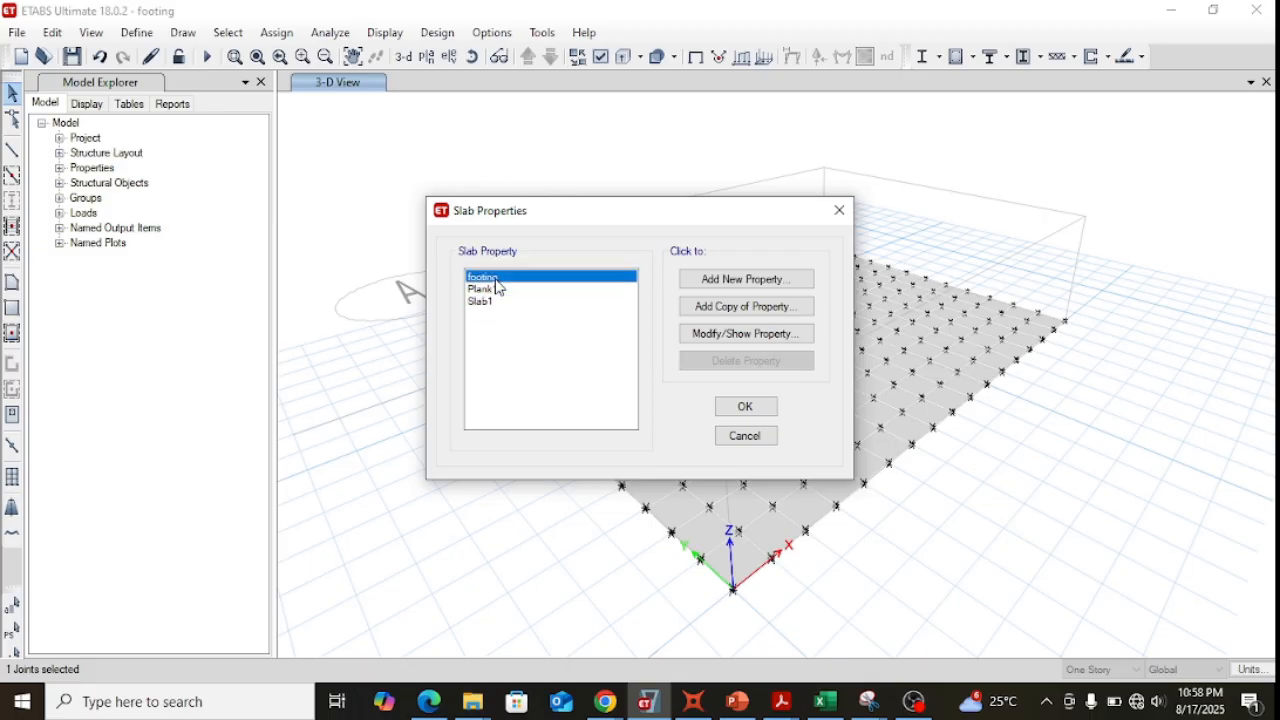
click(703, 340)
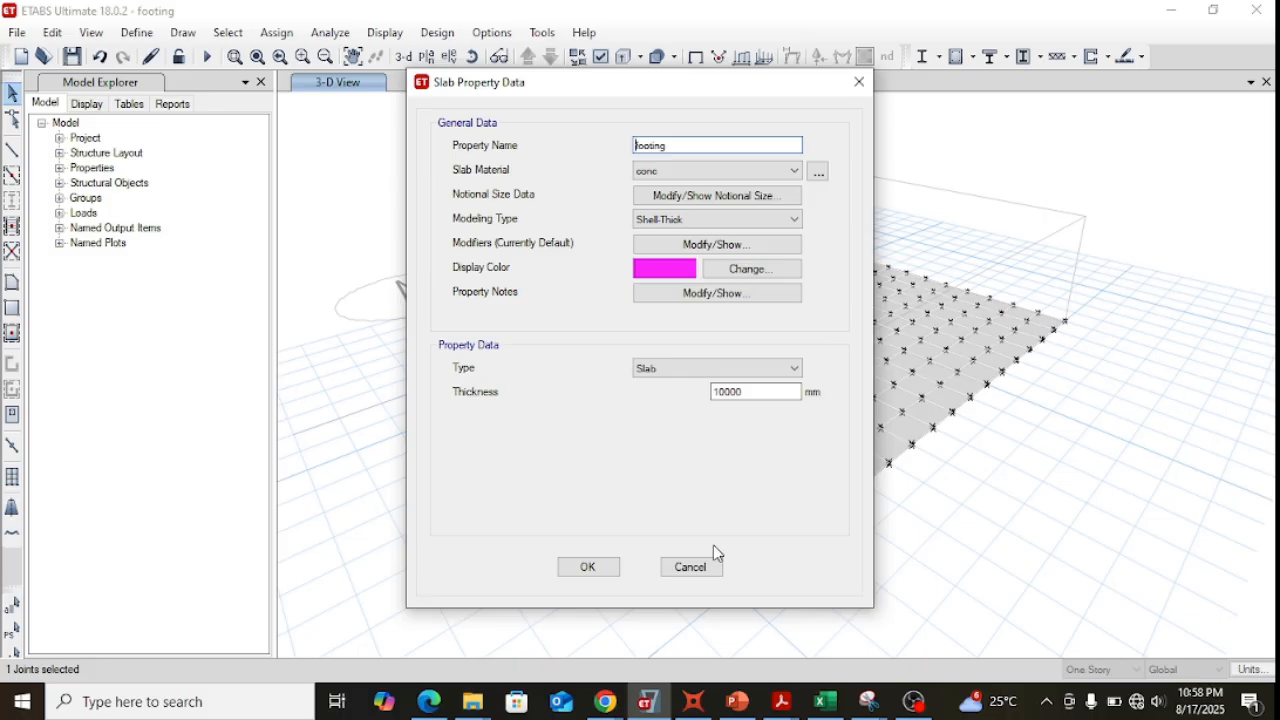
click(703, 572)
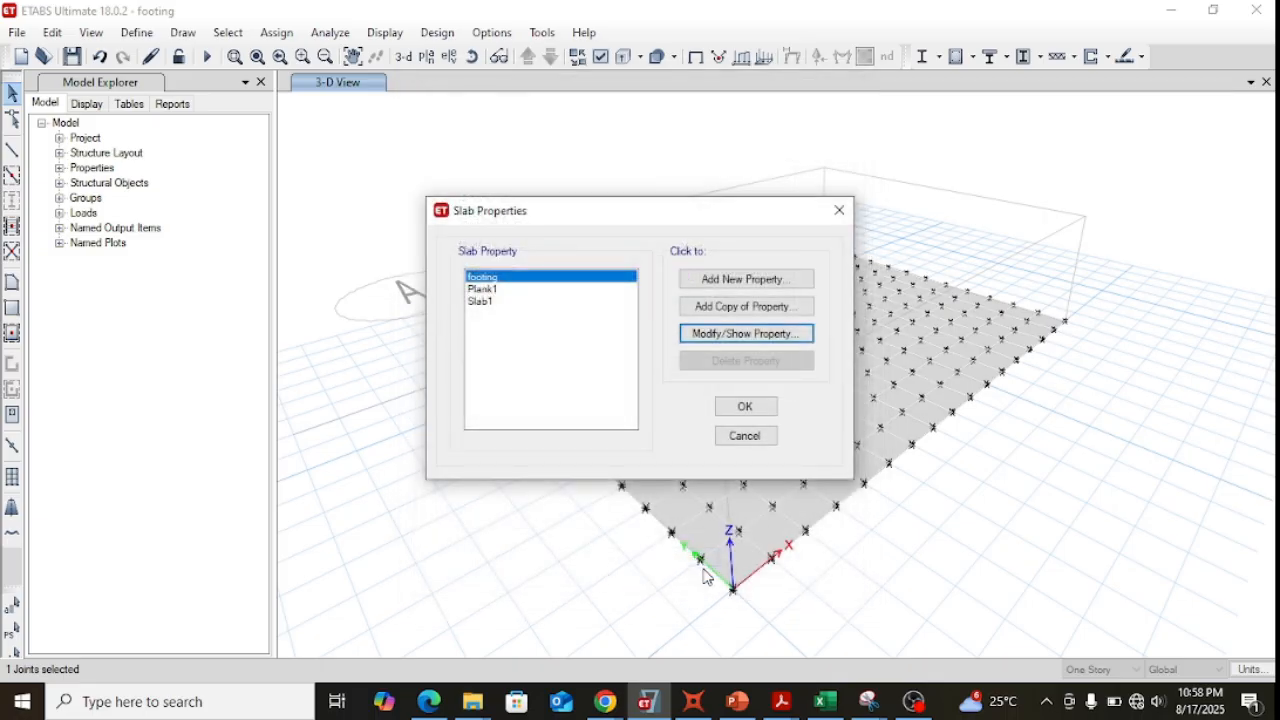
click(758, 441)
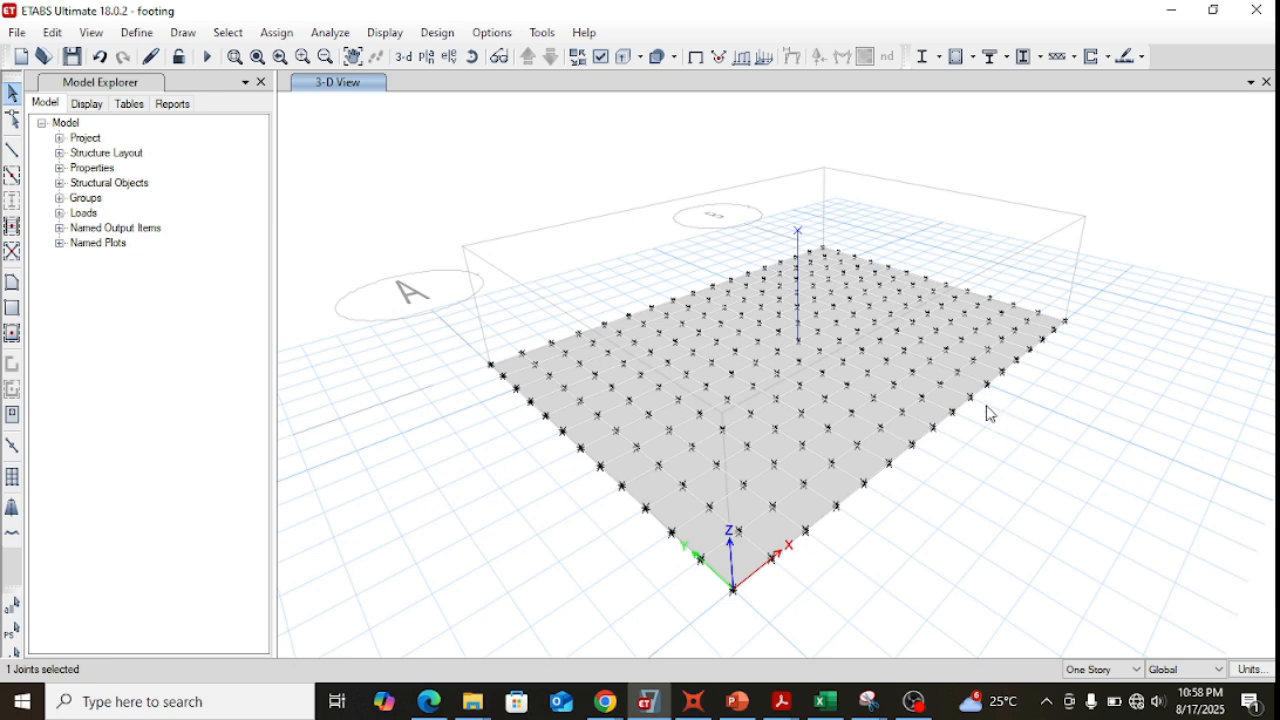
Review the area spring property ASpr2, including its spring constants and nonlinear option.
click(132, 40)
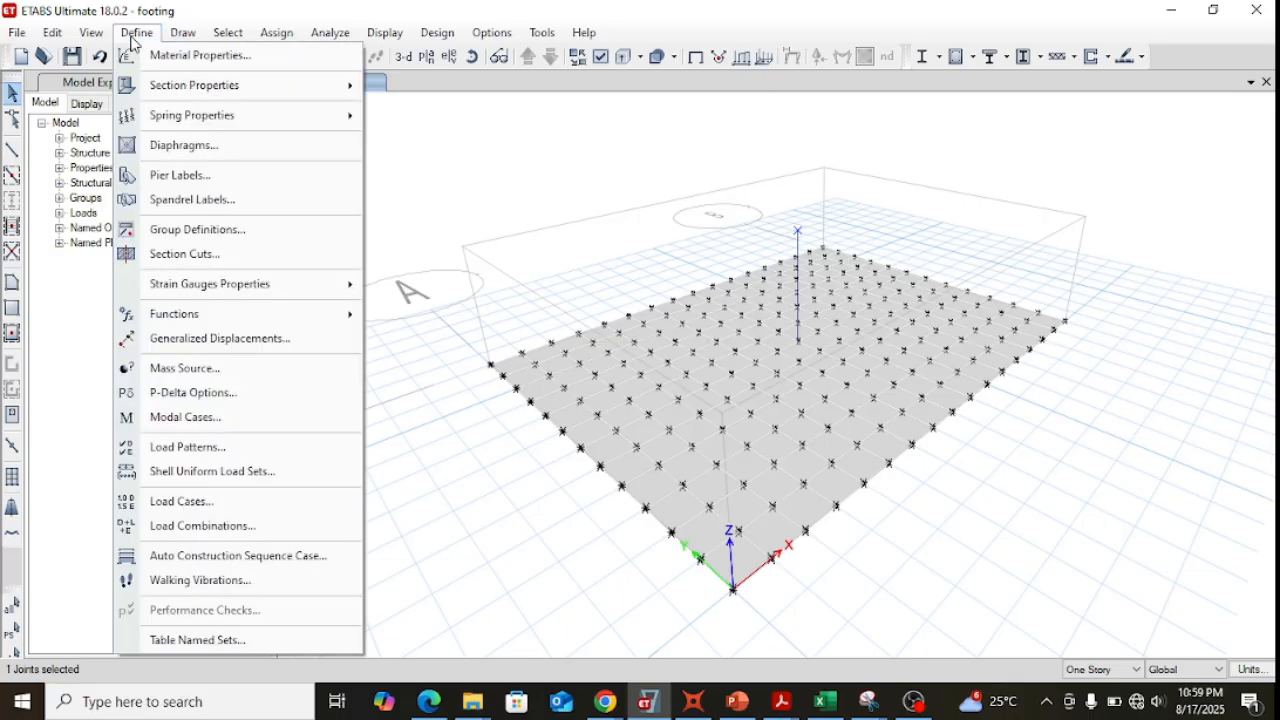
mouse_move(185, 115)
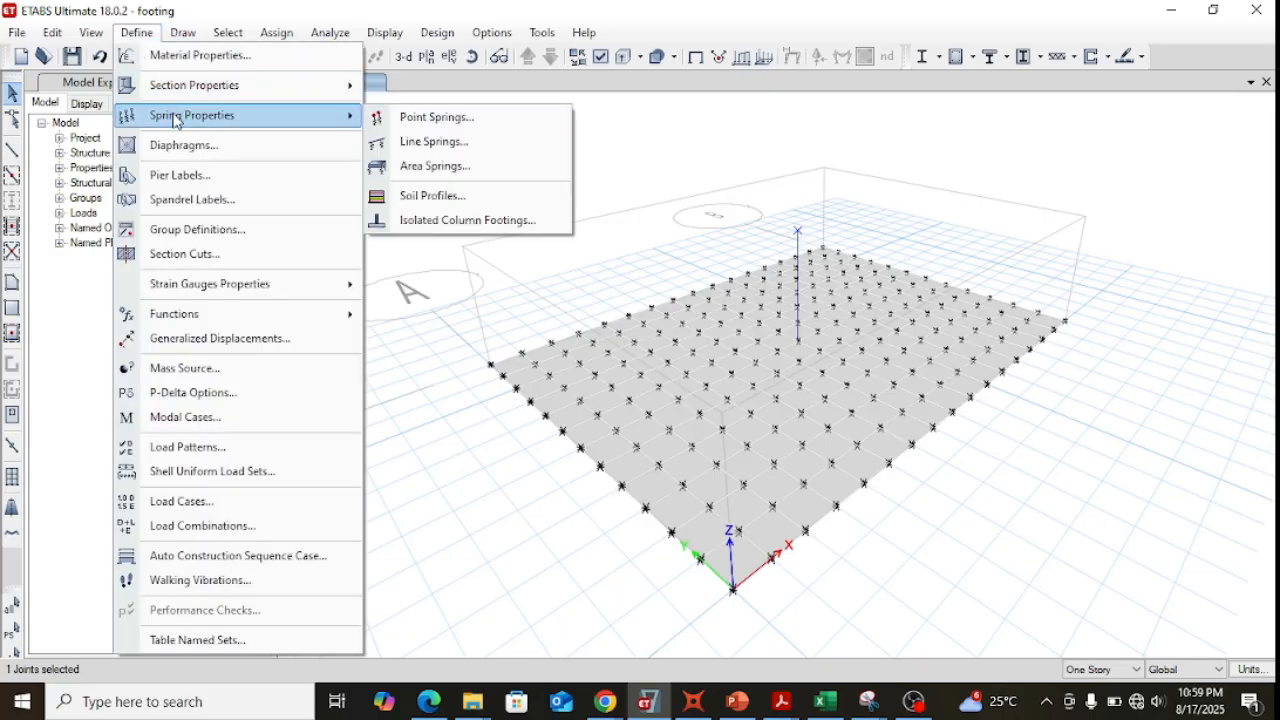
click(468, 168)
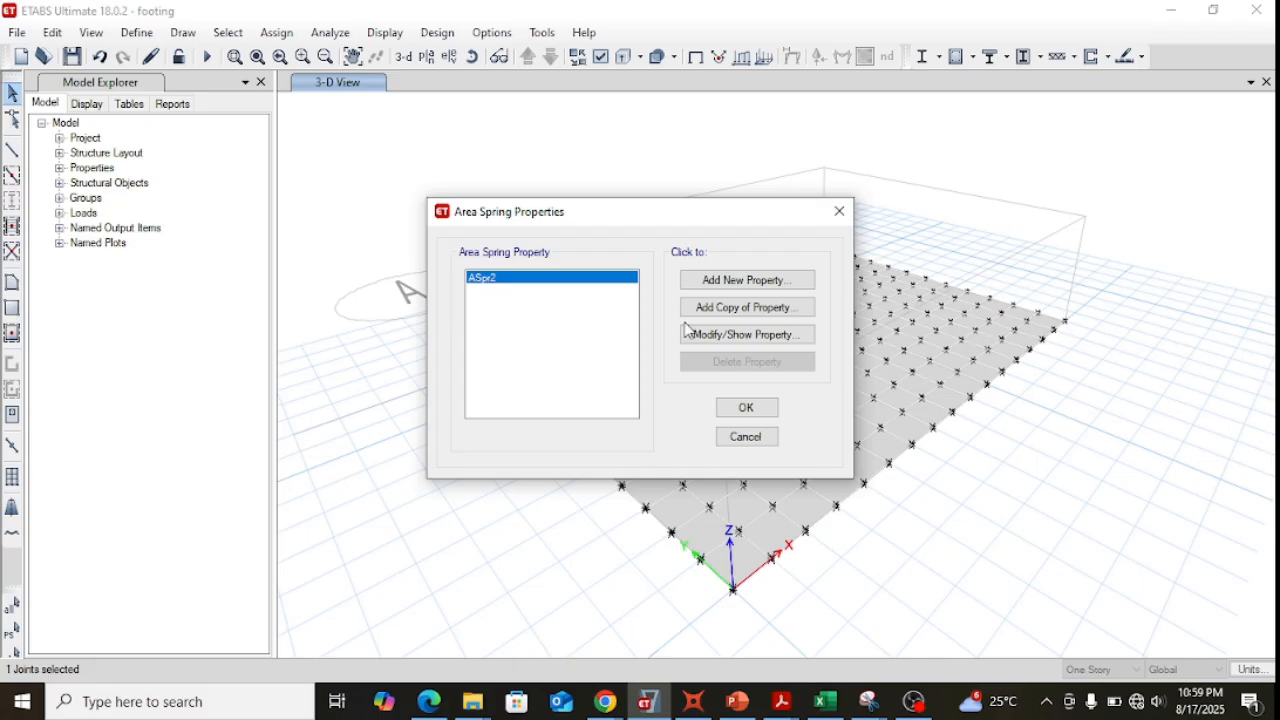
click(748, 335)
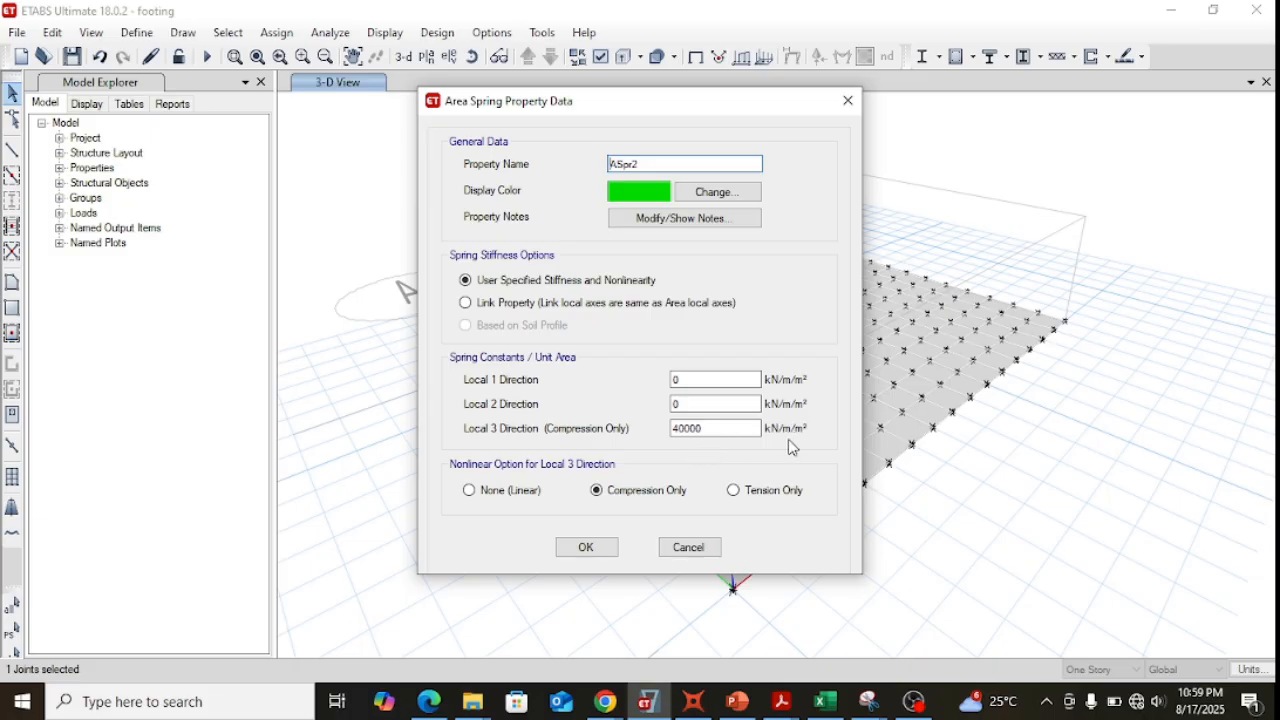
click(722, 553)
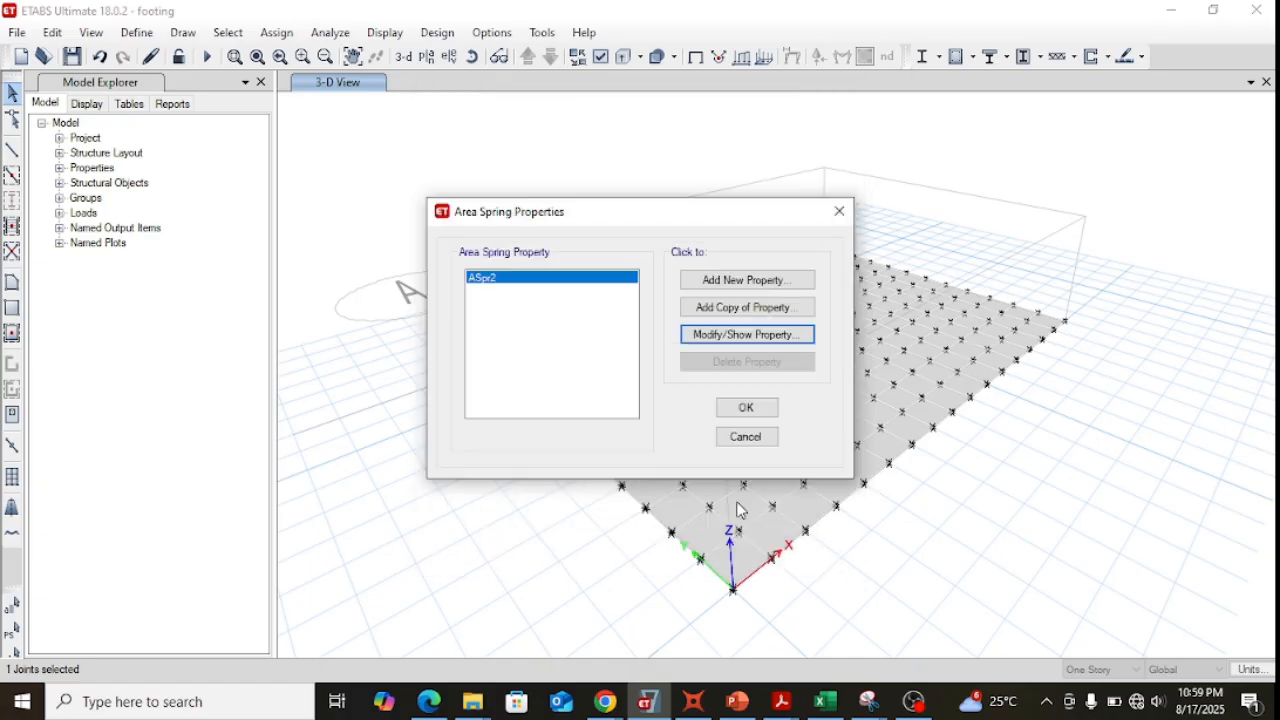
click(747, 437)
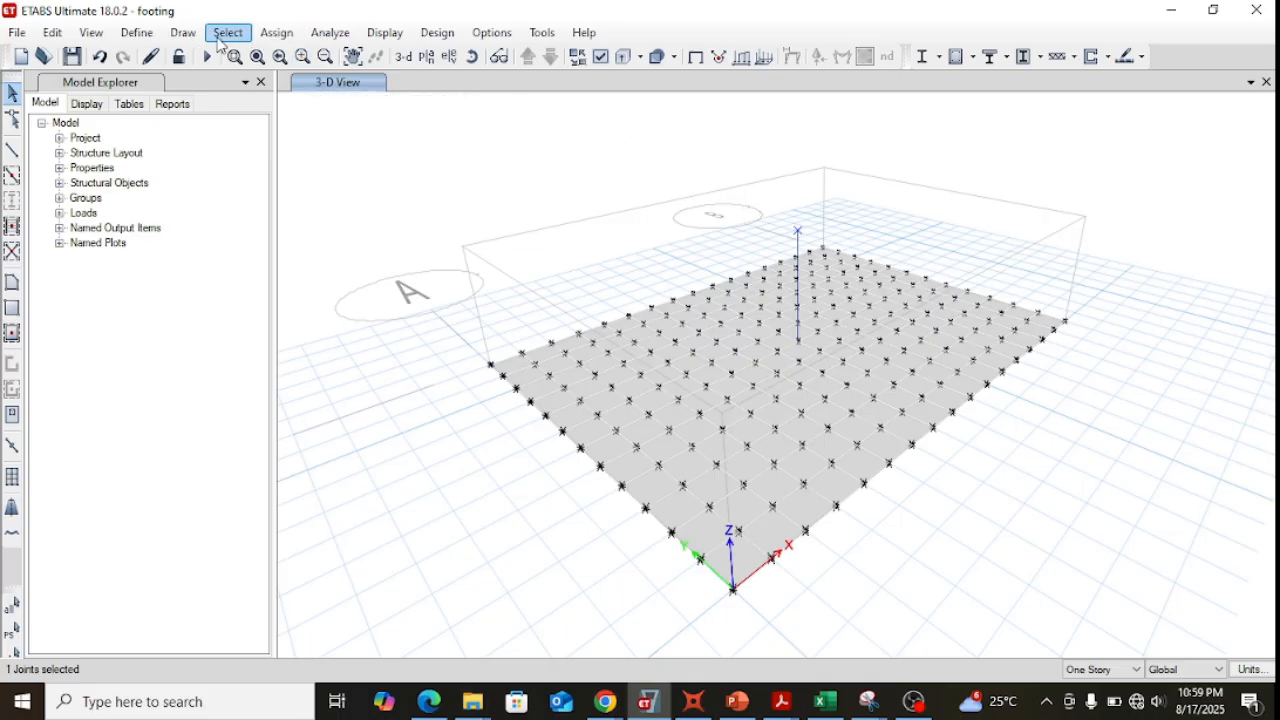
Review the joint force and moment assignment for the Dead load pattern and close it without applying.
click(146, 38)
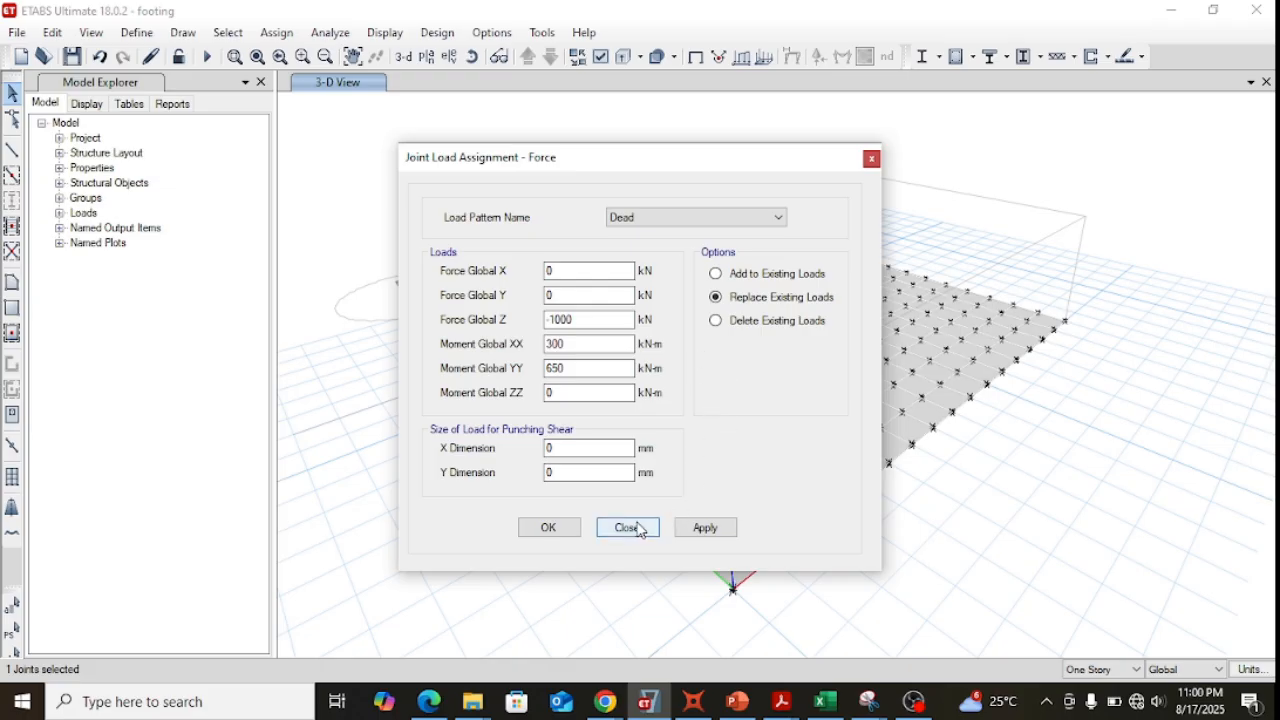
click(871, 159)
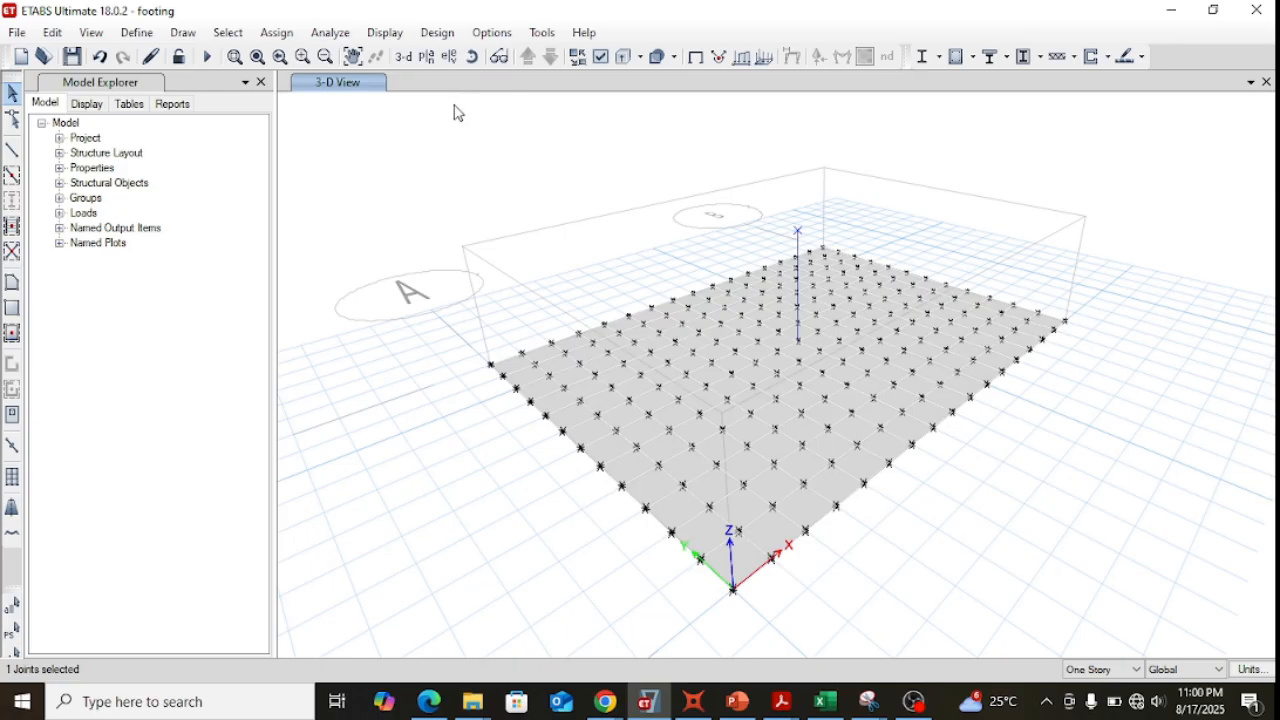
Run the analysis and show the Dead displacement contours in plan view at the Base level.
click(340, 30)
click(377, 280)
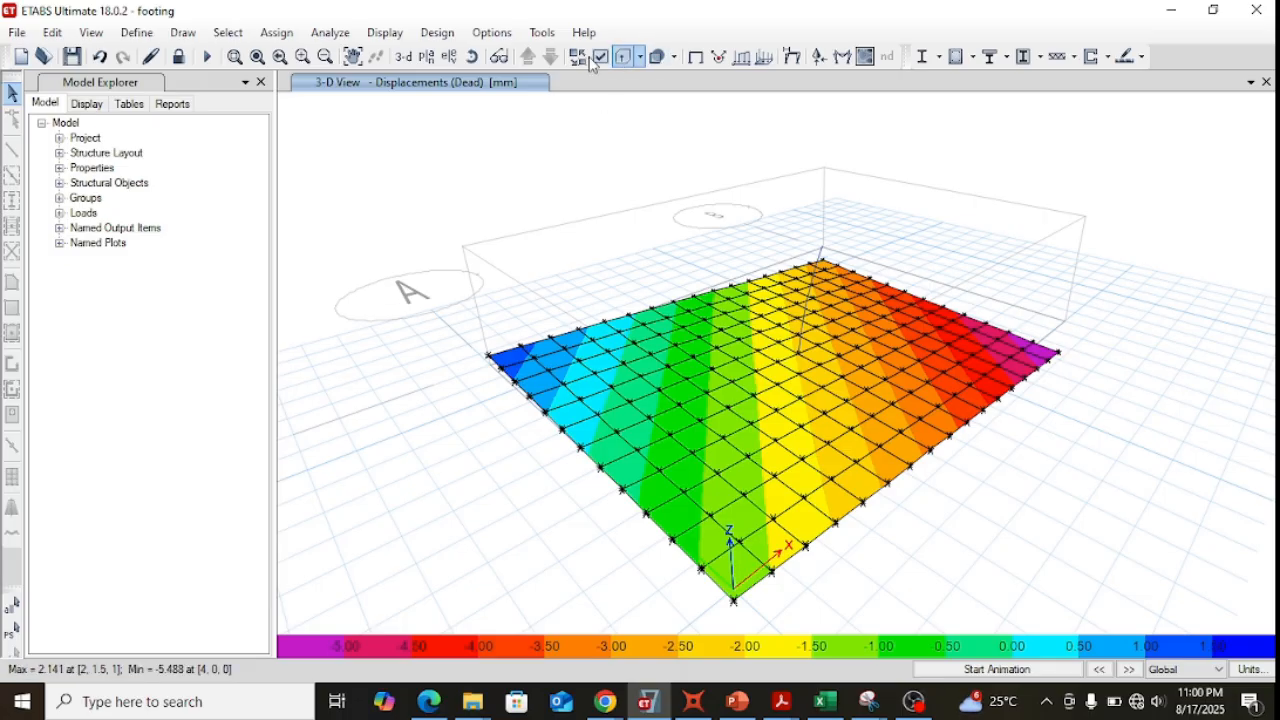
click(429, 56)
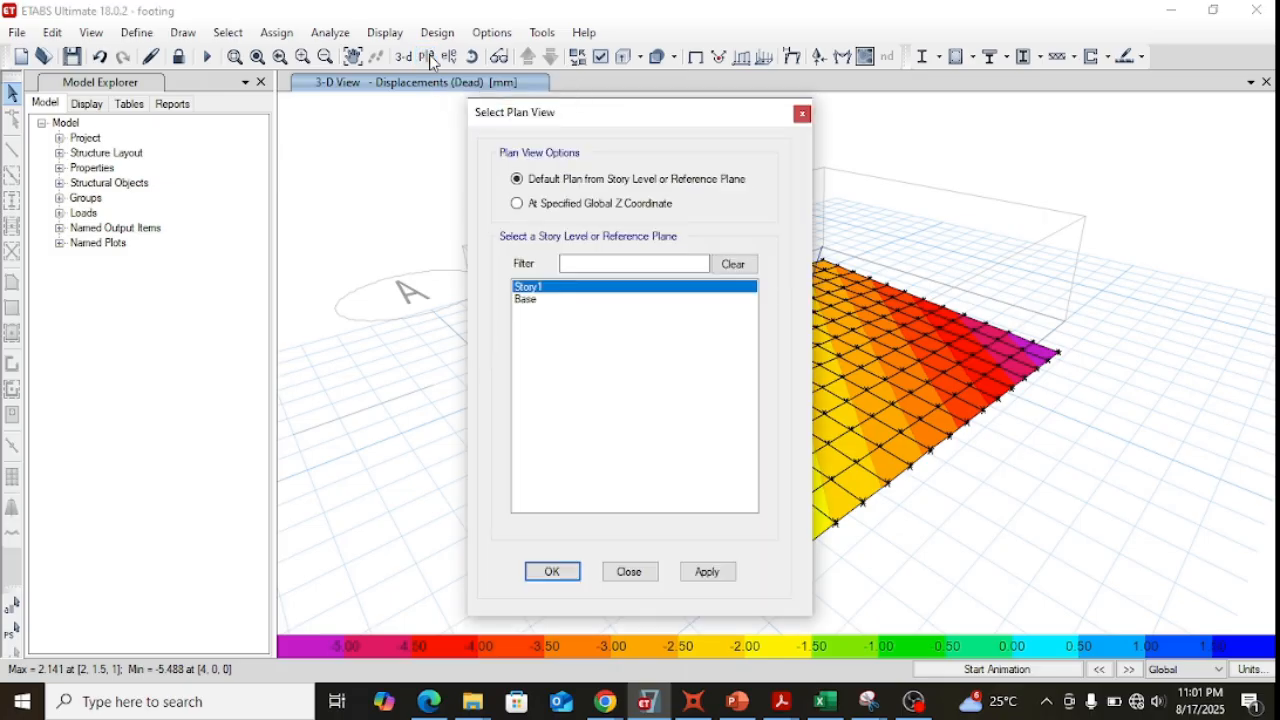
click(536, 299)
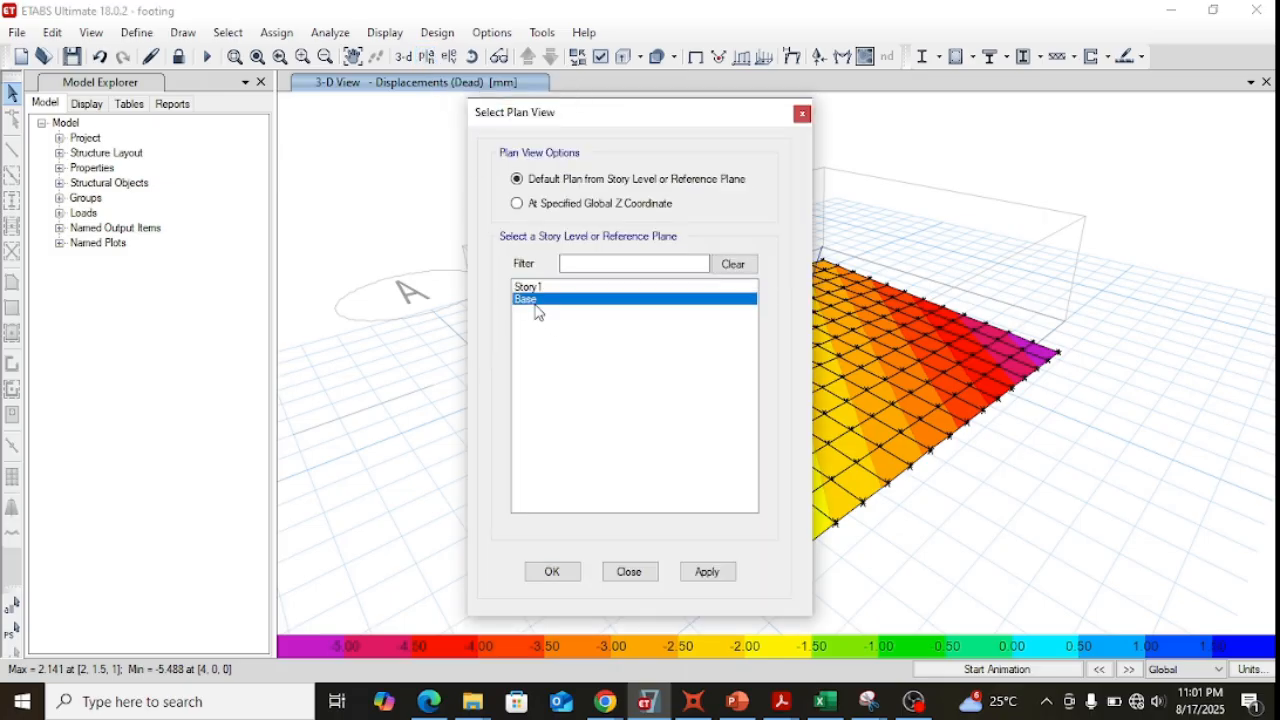
click(553, 573)
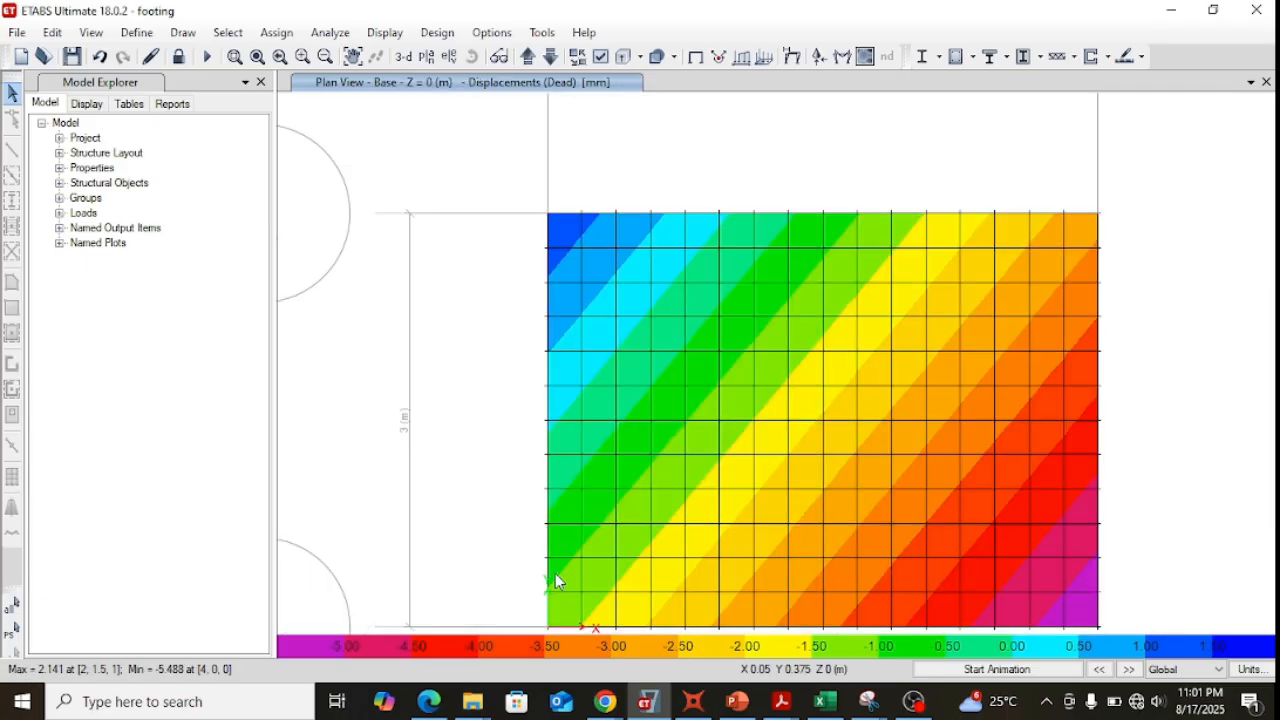
Display the soil pressure contours for the Dead load case as a fill on the undeformed shape.
click(386, 32)
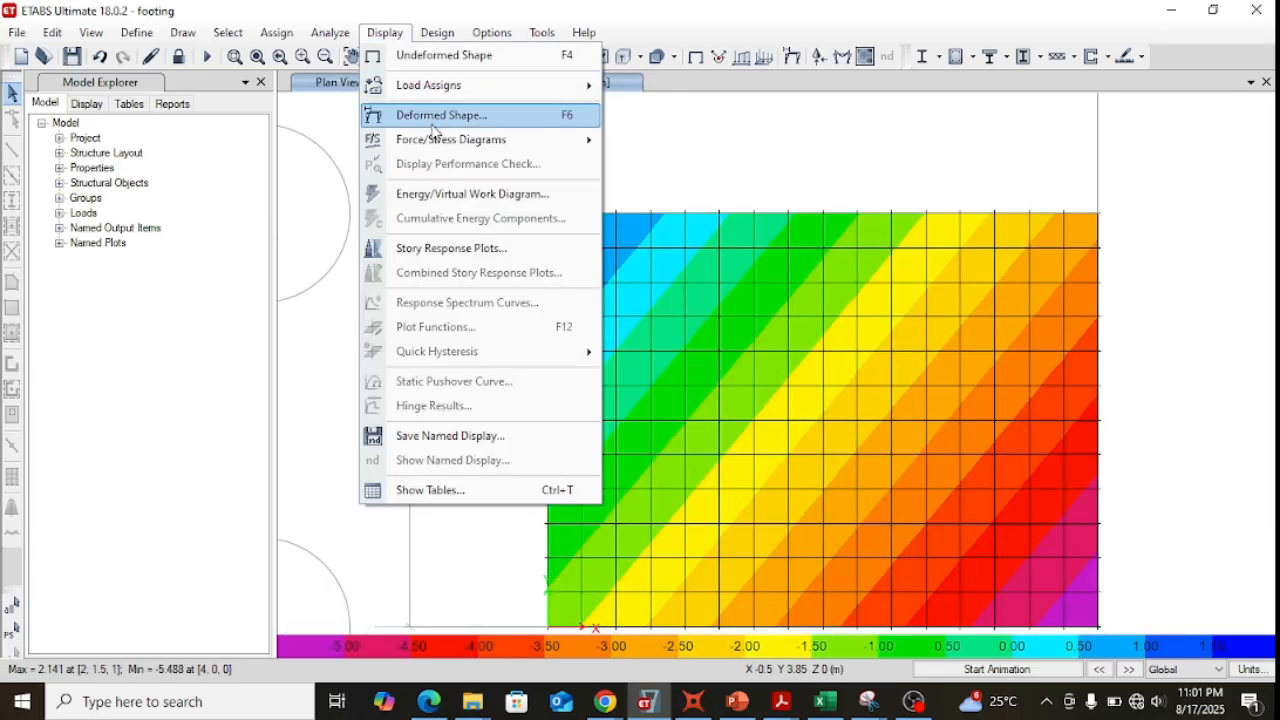
mouse_move(437, 145)
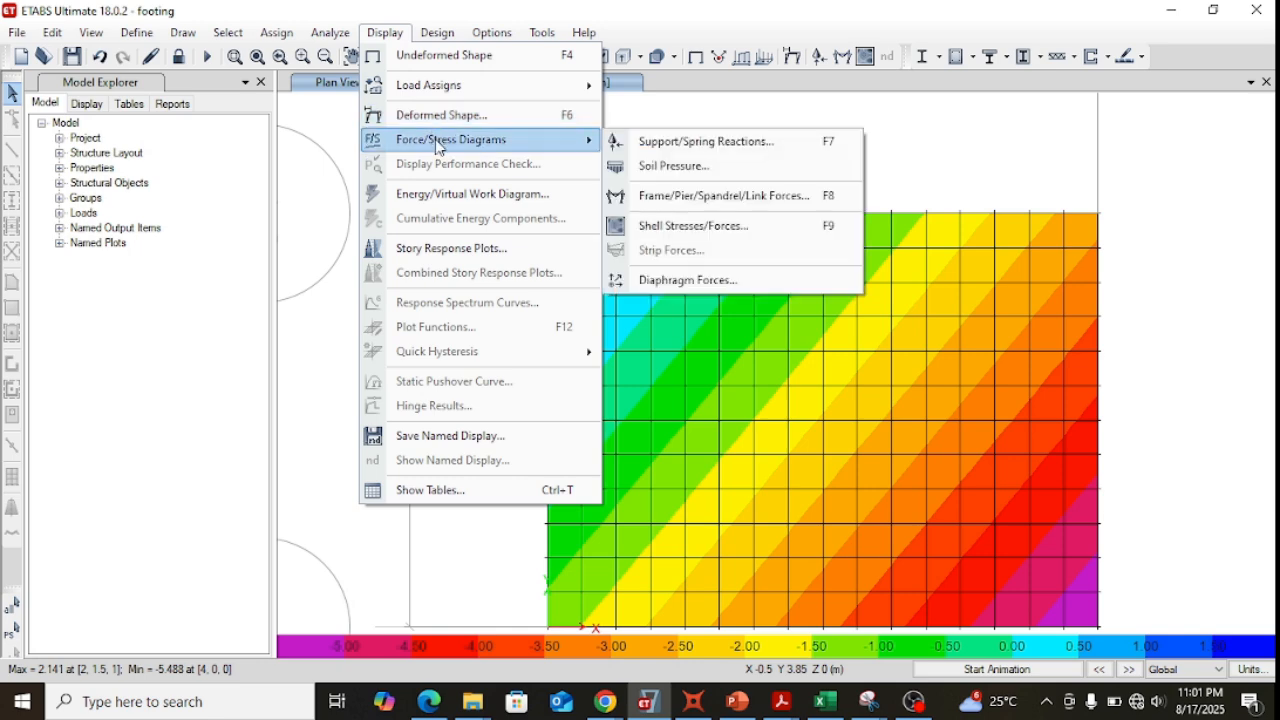
click(697, 177)
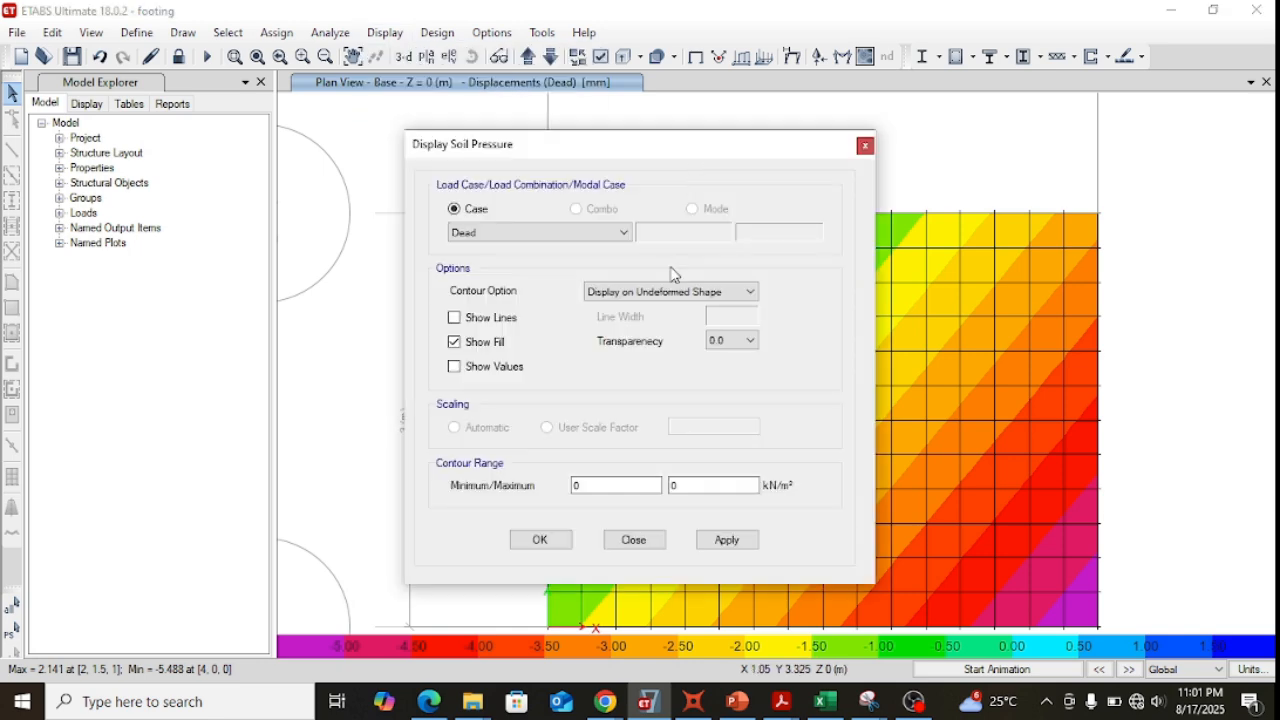
click(740, 545)
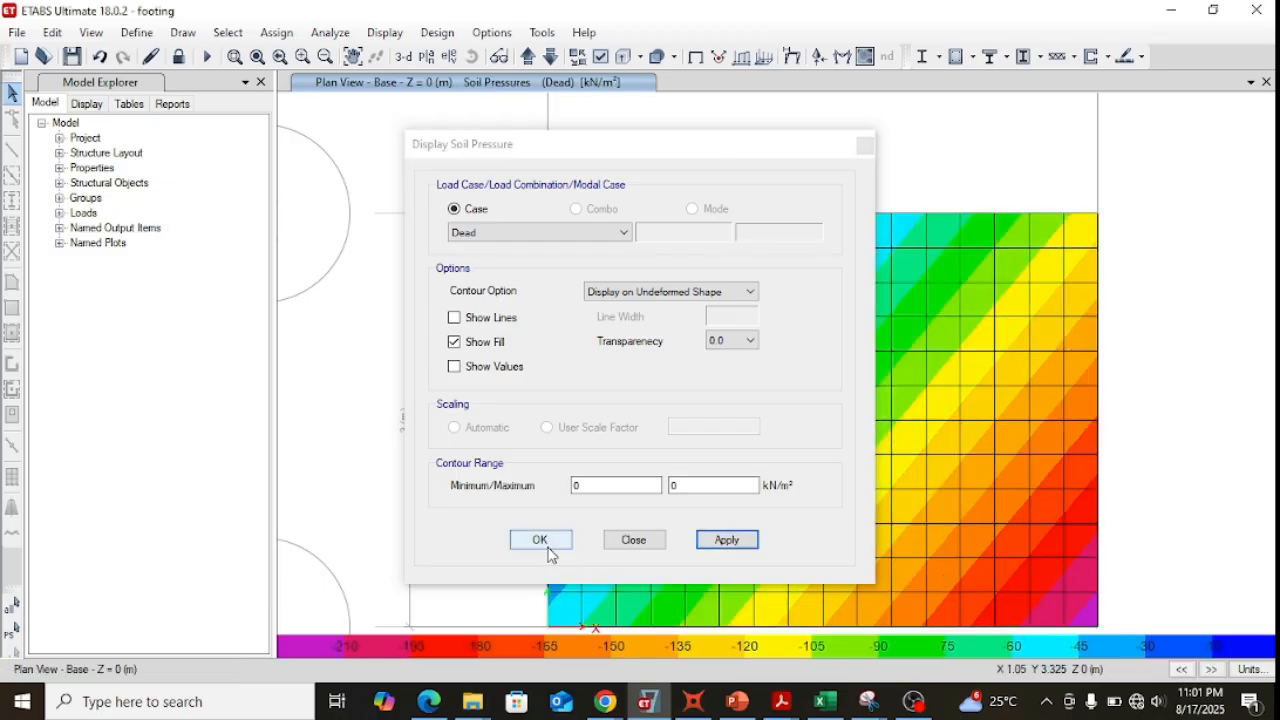
click(535, 545)
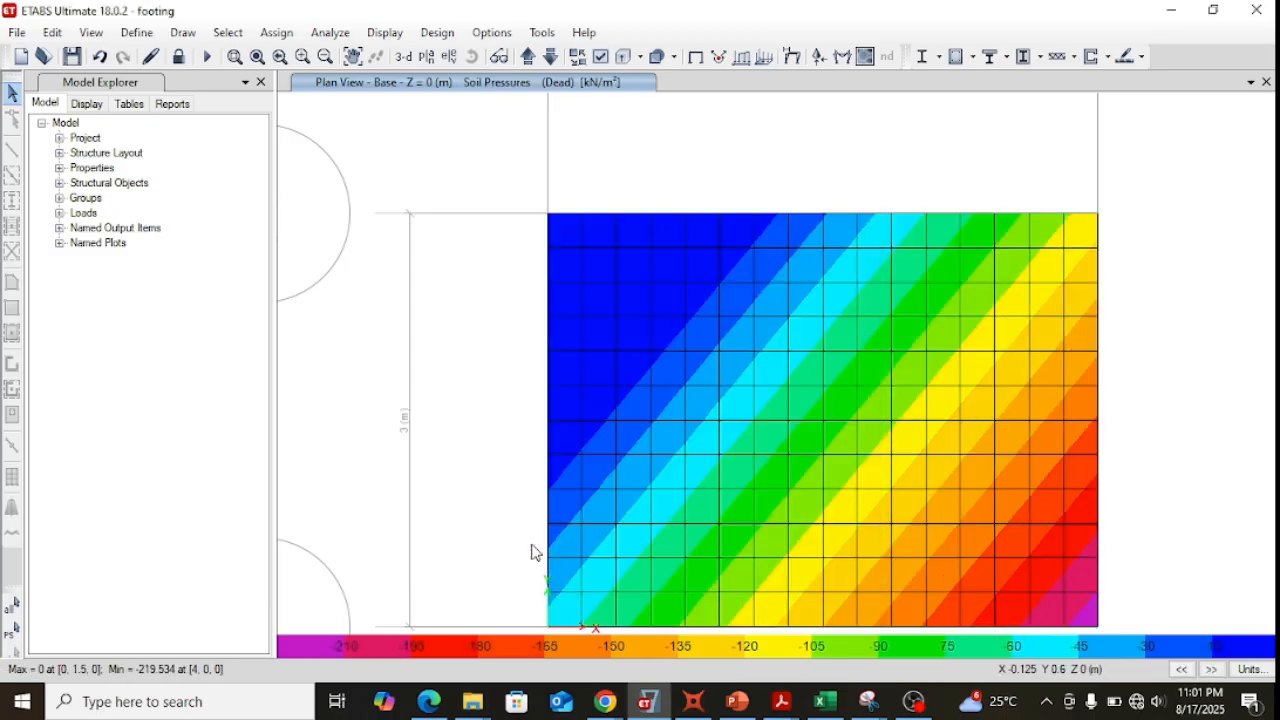
Examine the Dead soil pressure values at points across the footing plan, including its corners.
mouse_move(812, 255)
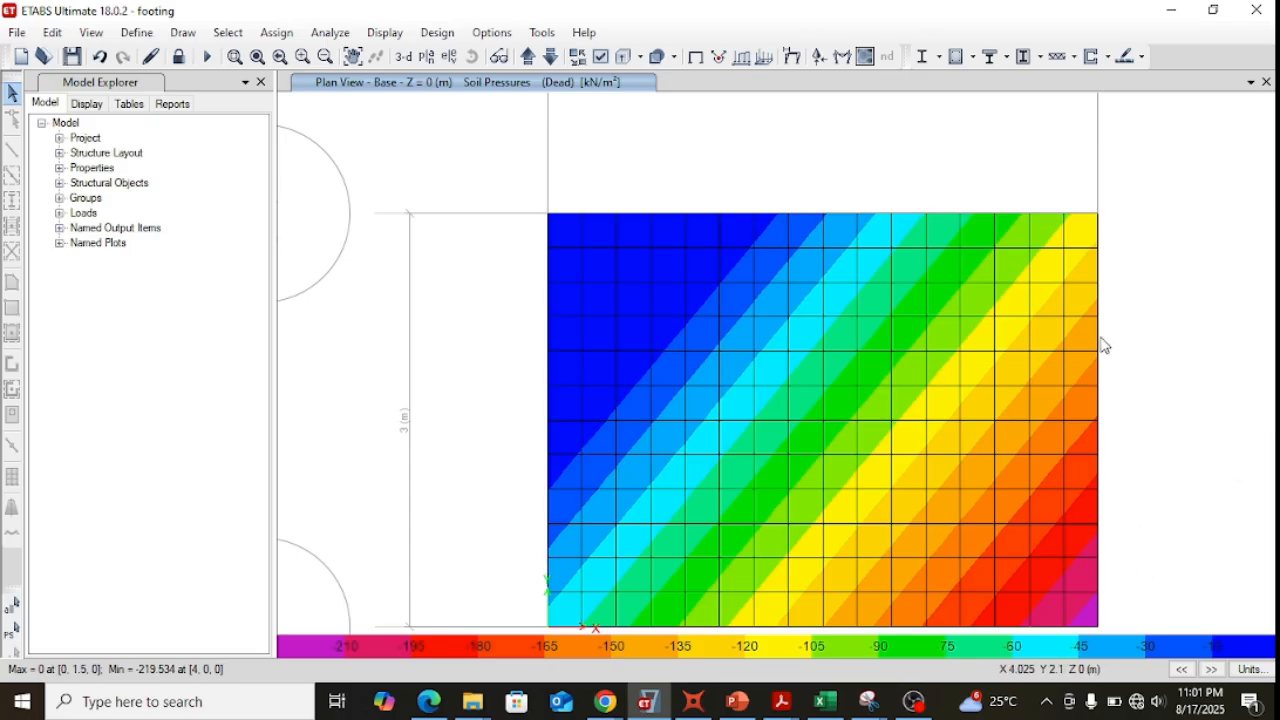
drag(1175, 352, 780, 225)
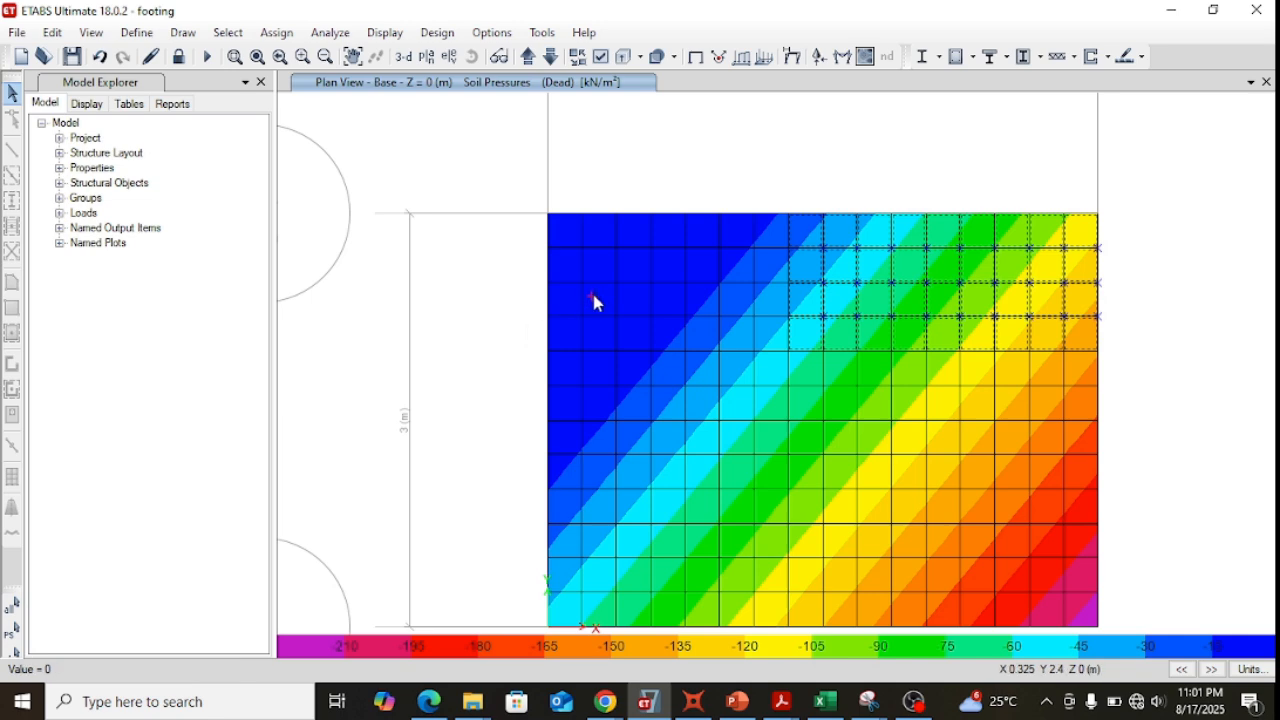
mouse_move(1065, 295)
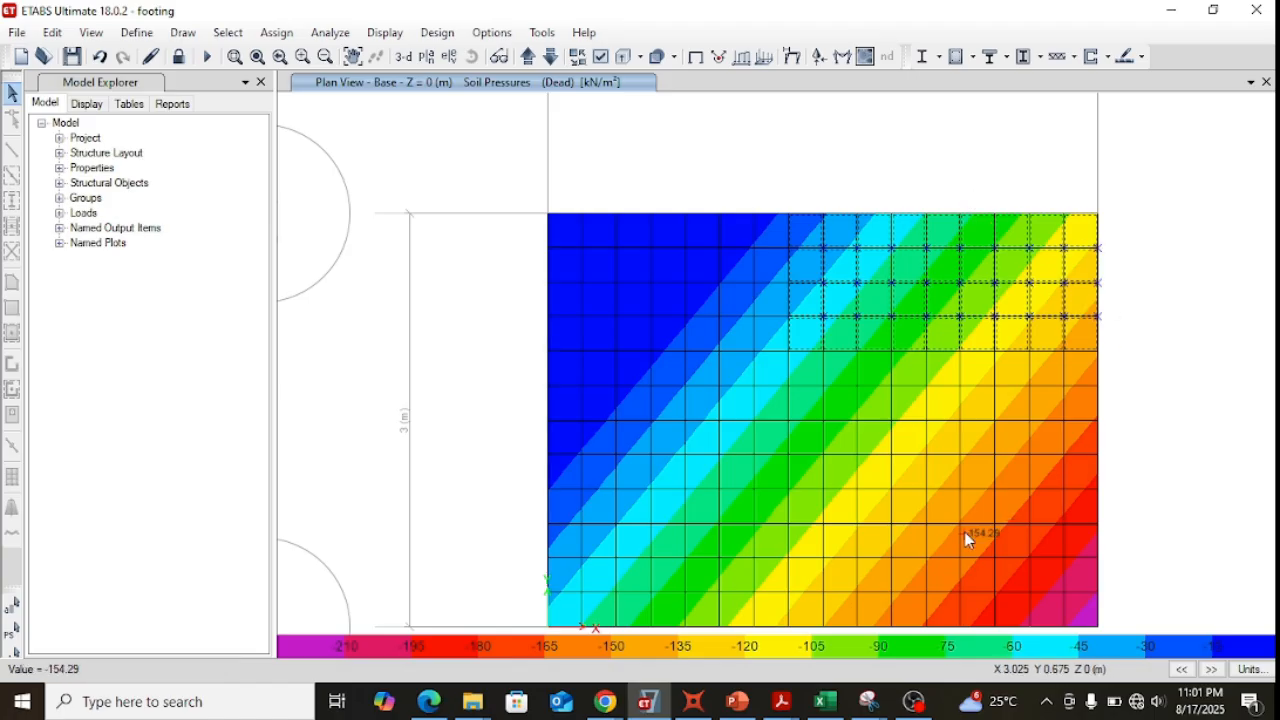
mouse_move(585, 571)
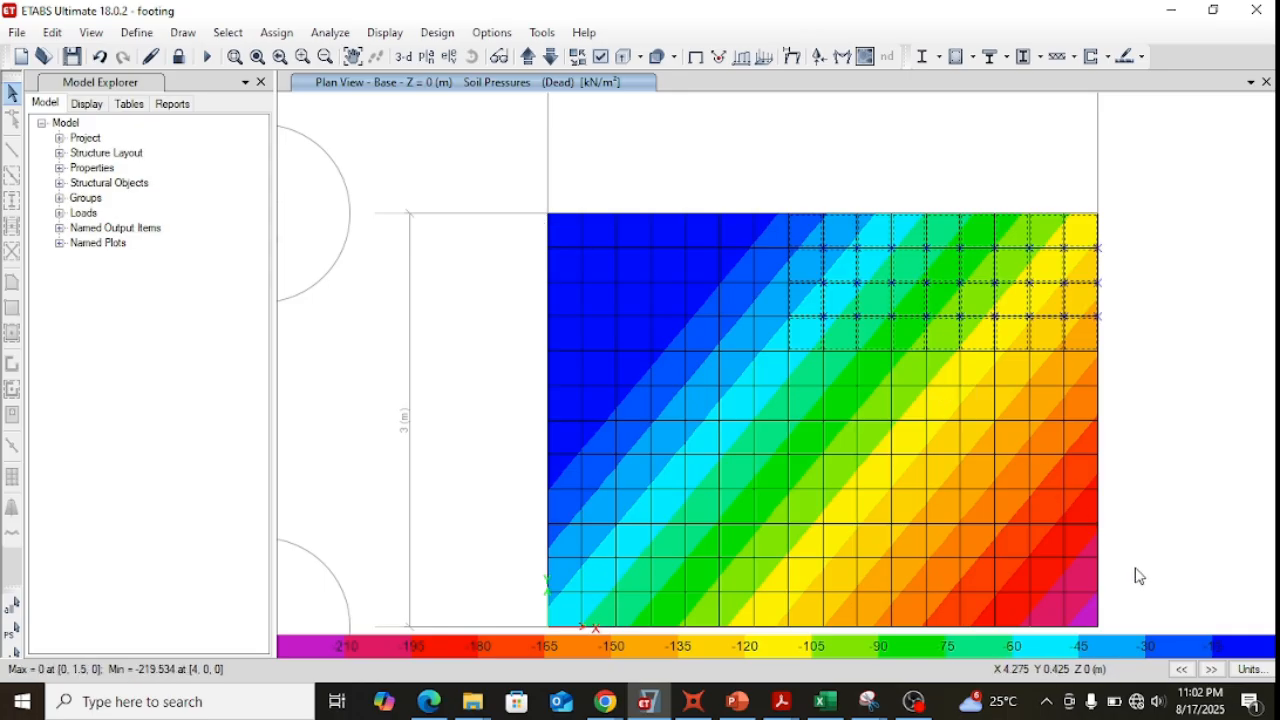
mouse_move(1099, 628)
mouse_move(1101, 225)
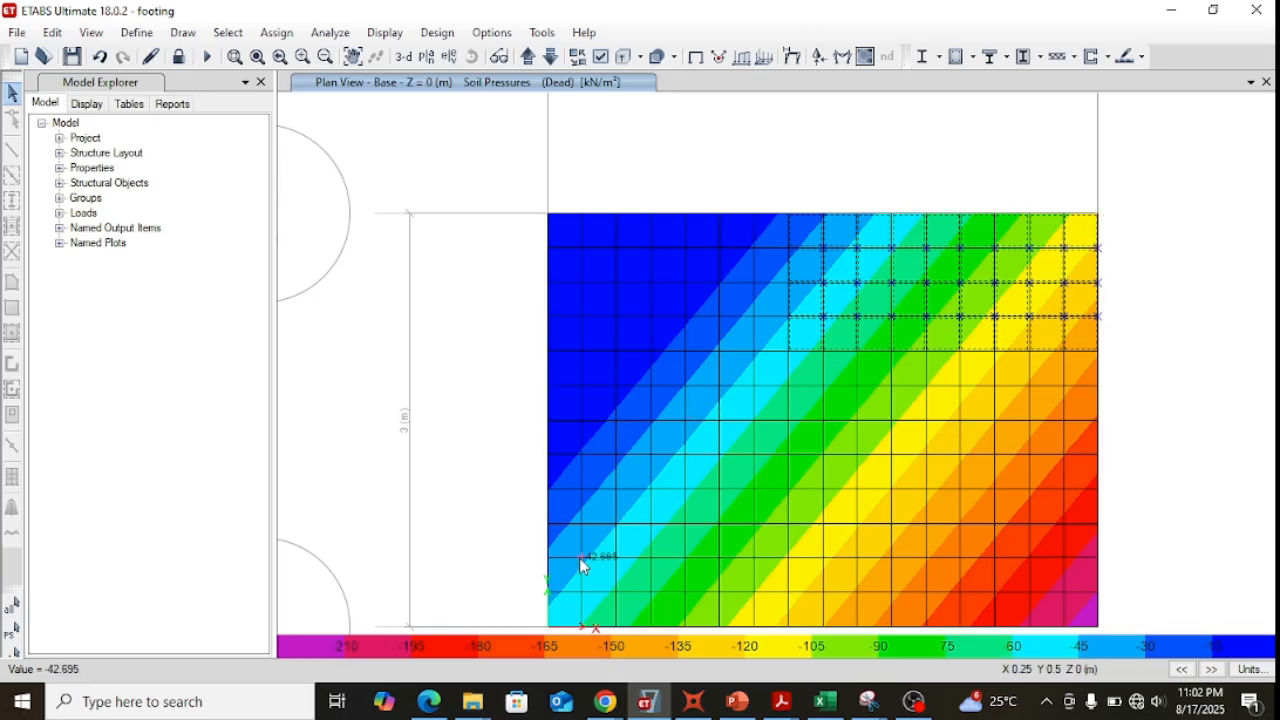
mouse_move(550, 629)
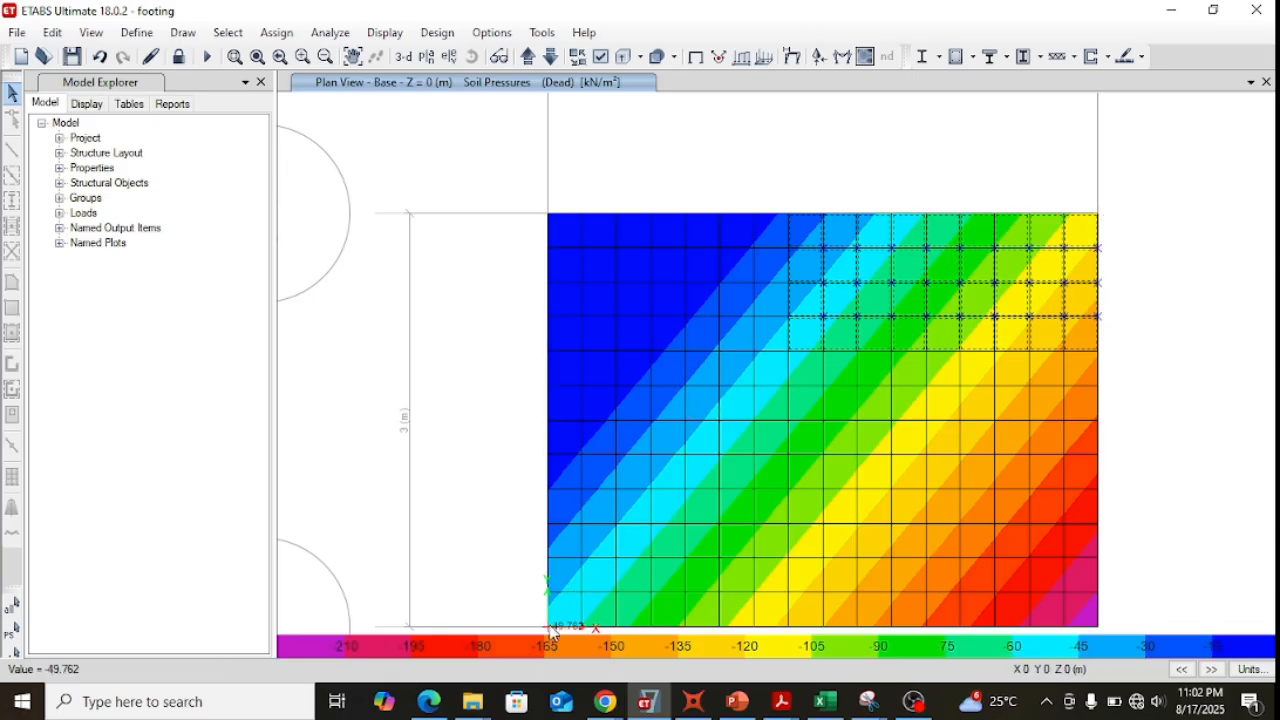